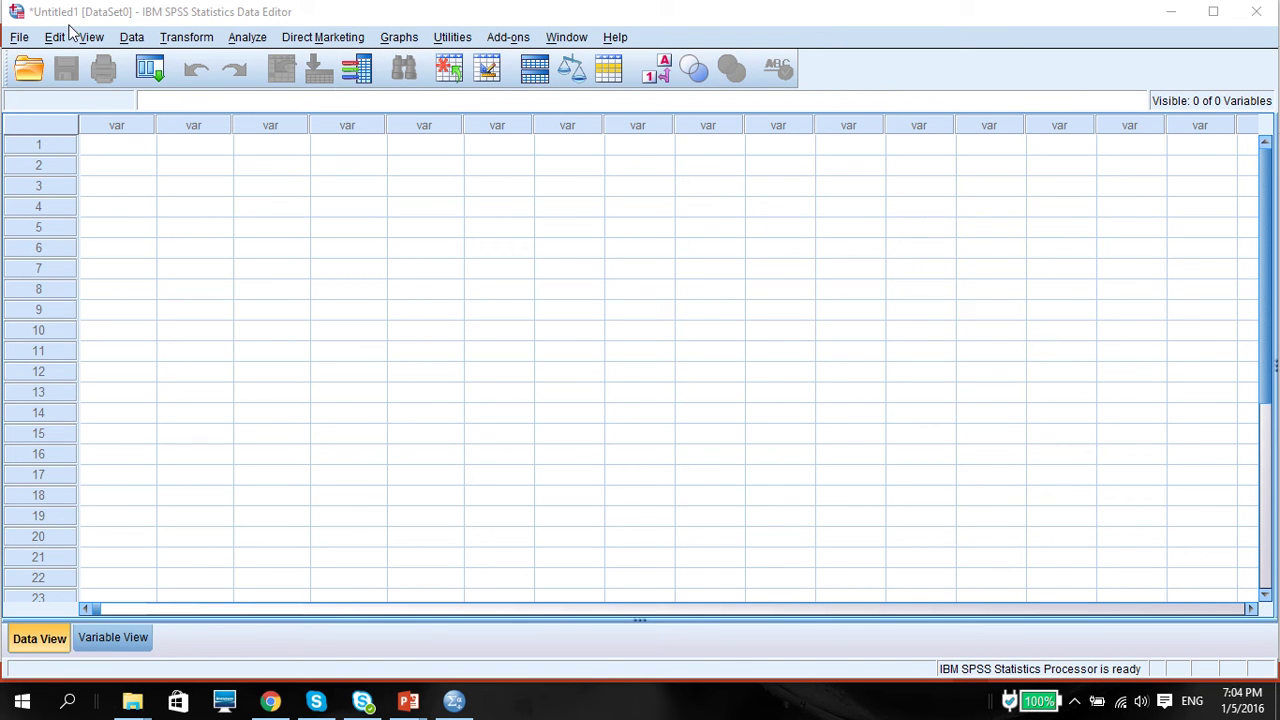
Start opening a data file and browse to Program Files (x86) on the C: drive.
left_click(17, 42)
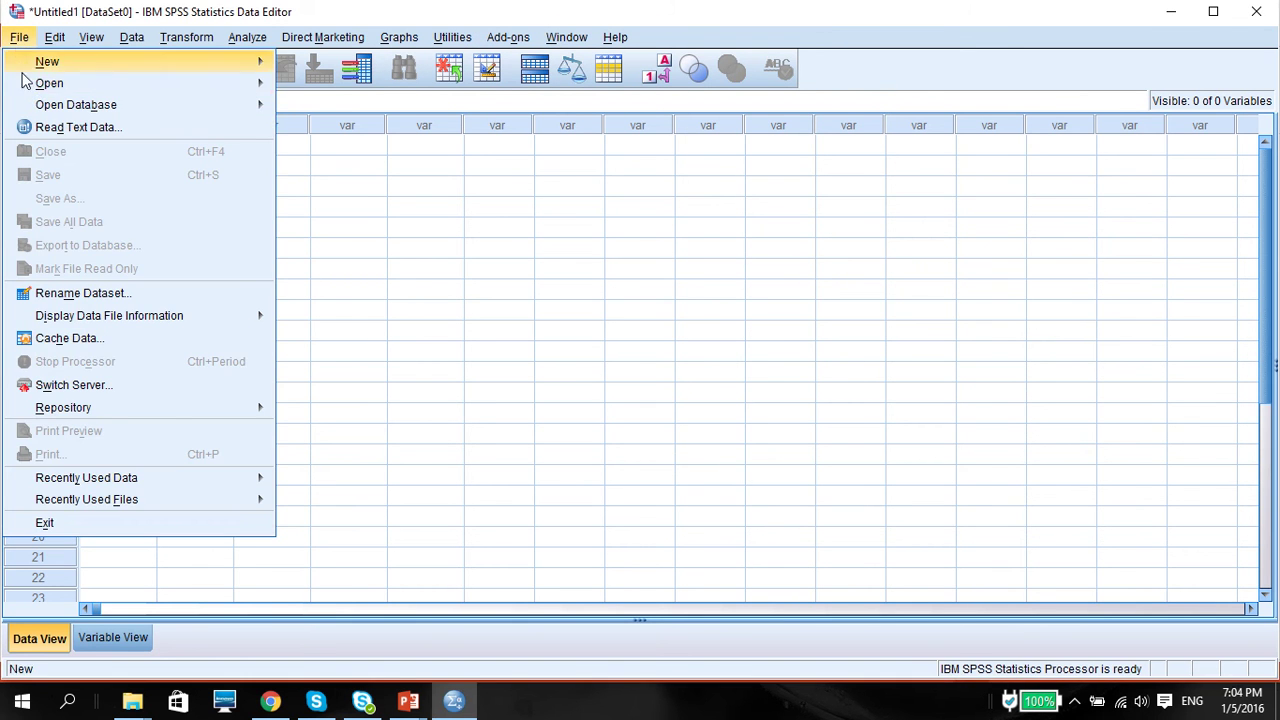
mouse_move(34, 84)
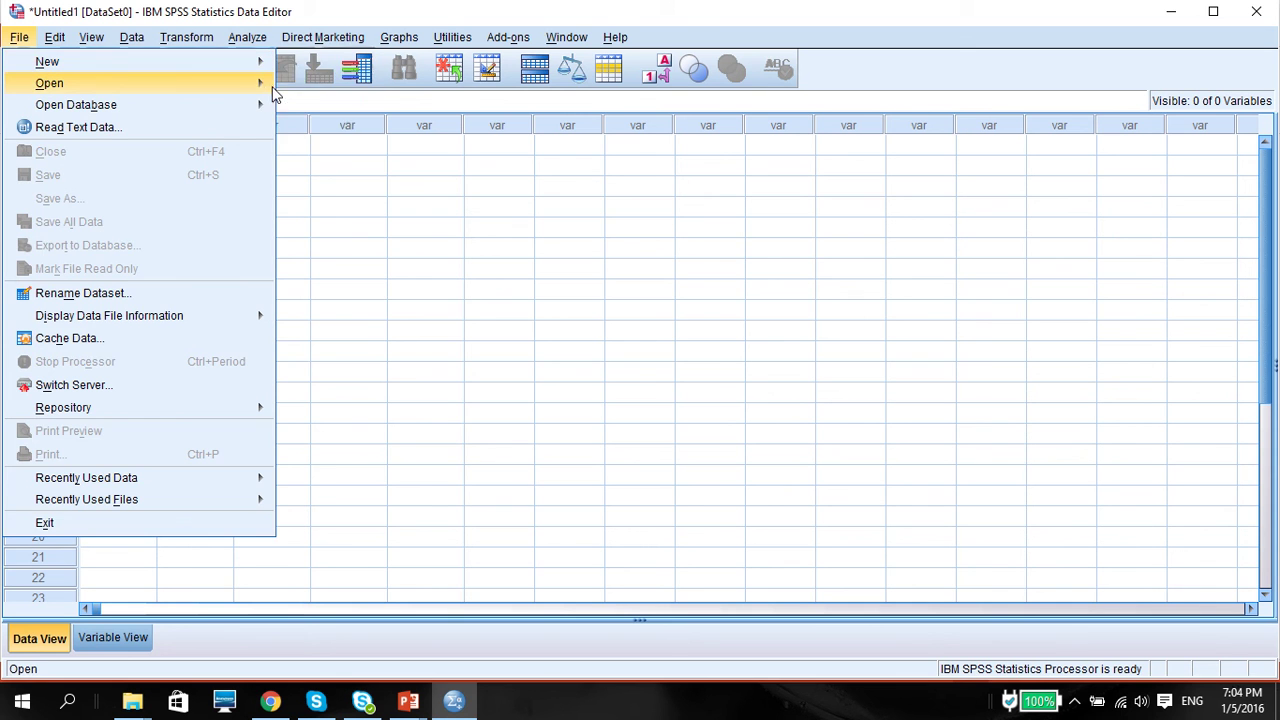
left_click(298, 90)
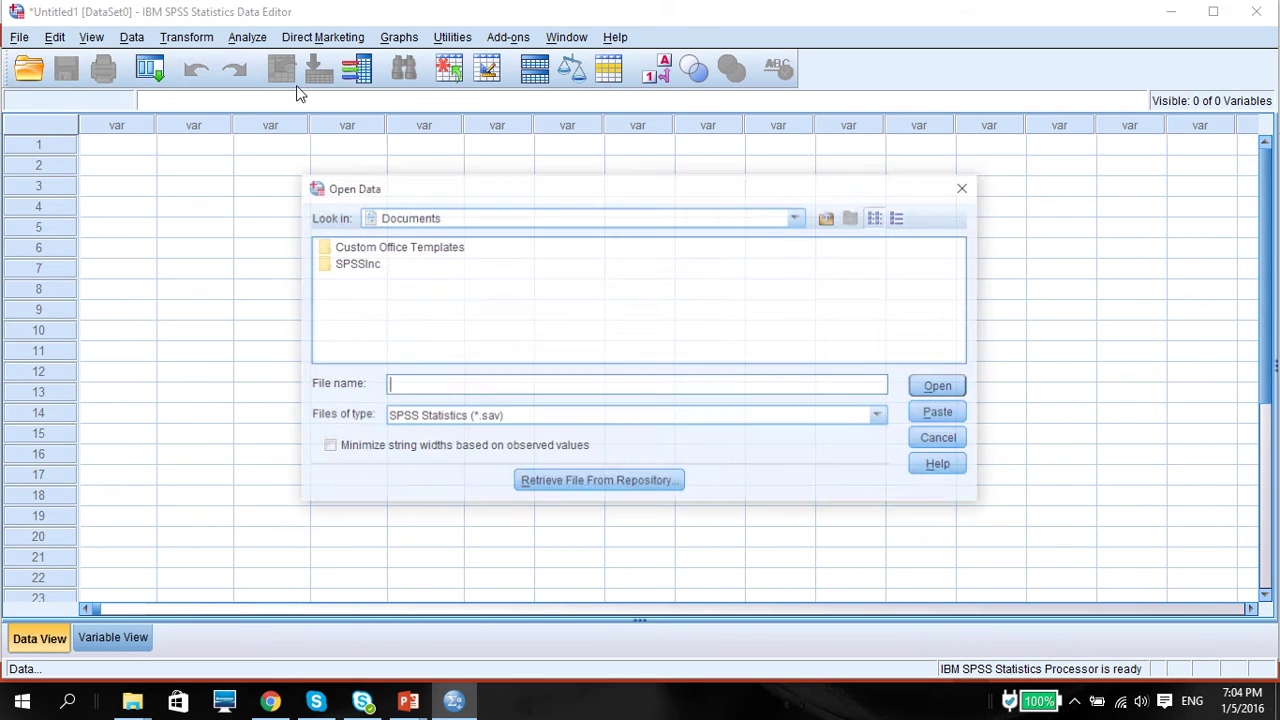
left_click(797, 217)
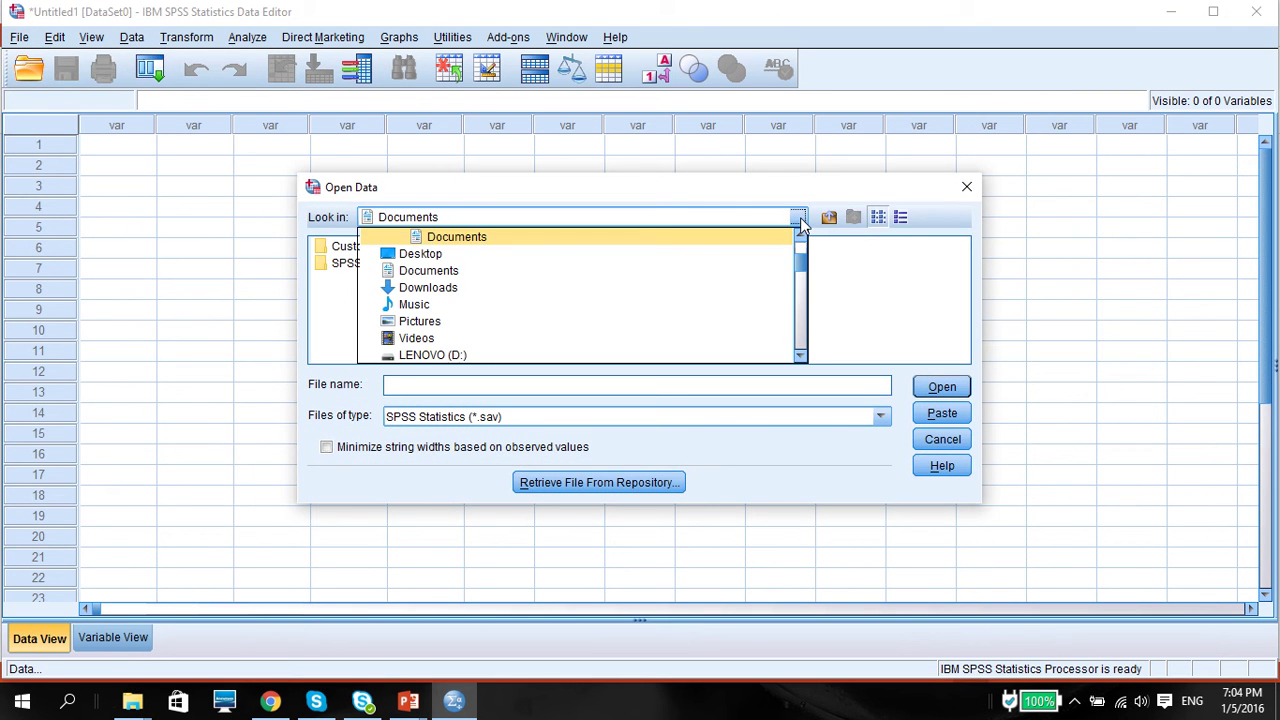
scroll(803, 263, "down", 1)
left_click_drag(806, 268, 801, 239)
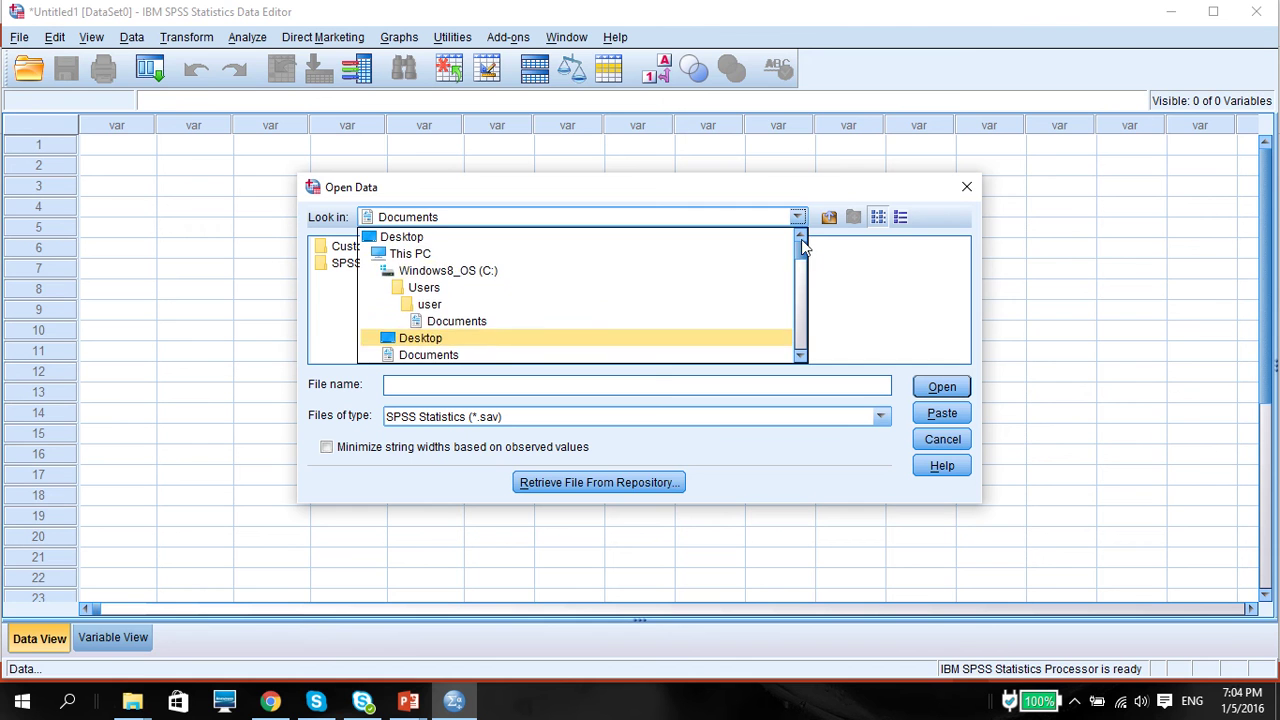
left_click(737, 279)
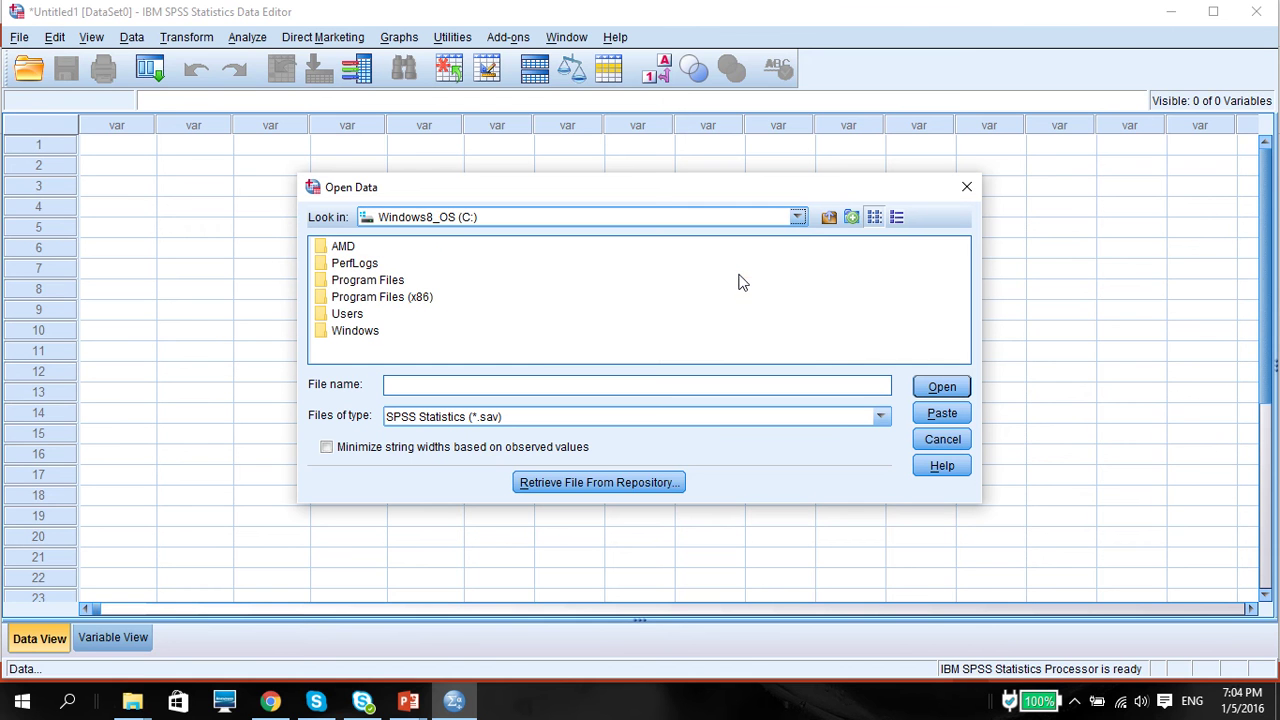
left_click(365, 304)
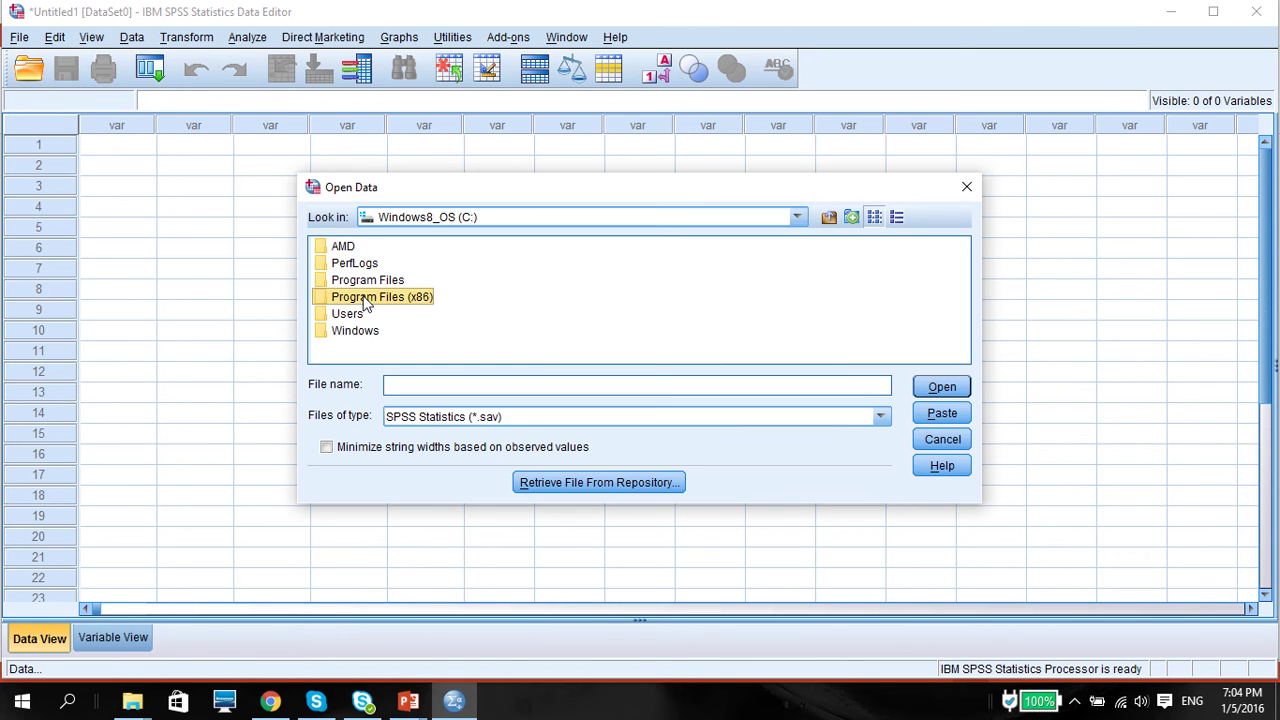
left_click(365, 298)
double_click(333, 298)
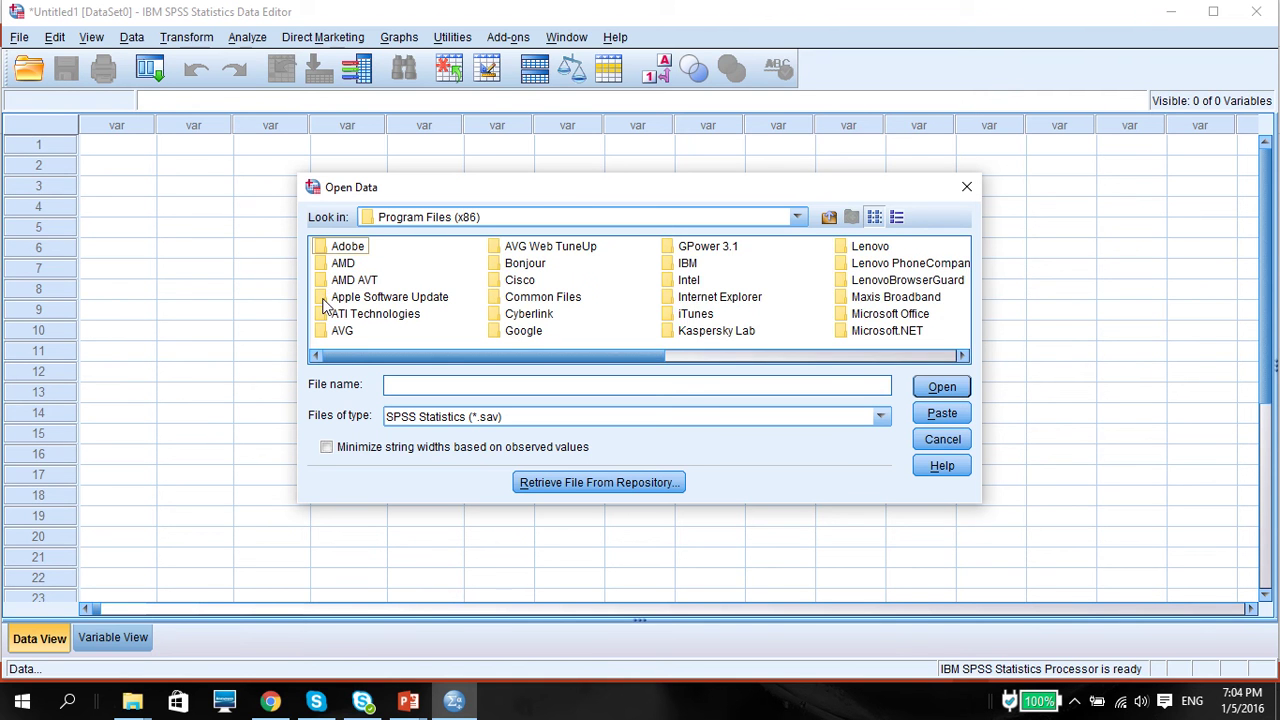
Navigate into IBM\SPSS\Statistics\19\Samples\English.
left_click(687, 265)
double_click(687, 265)
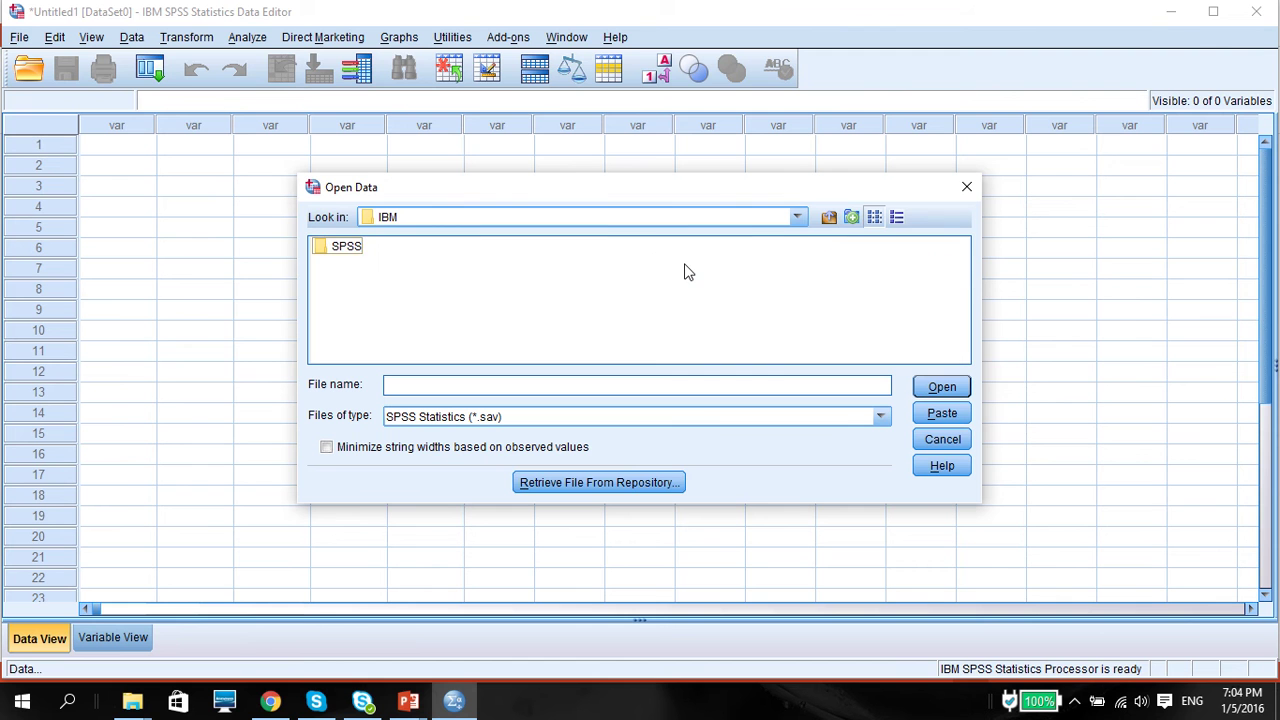
left_click(349, 252)
double_click(349, 252)
double_click(349, 252)
double_click(338, 249)
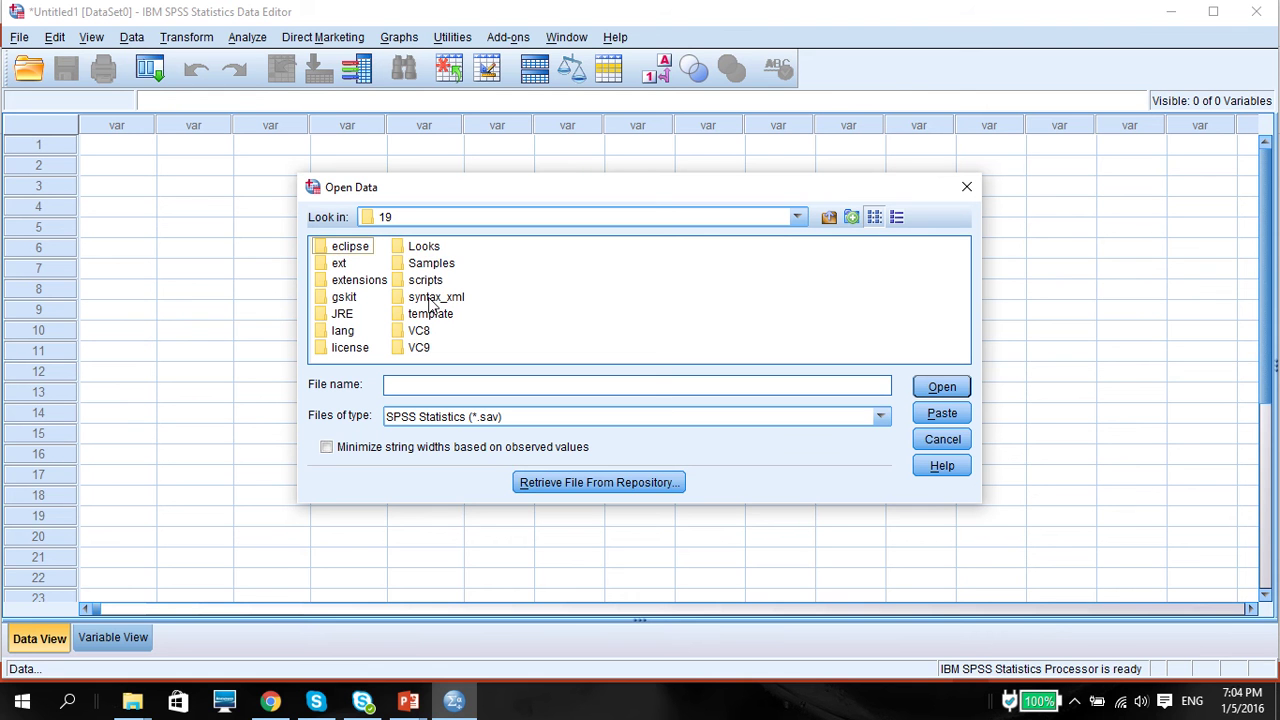
double_click(424, 264)
double_click(356, 250)
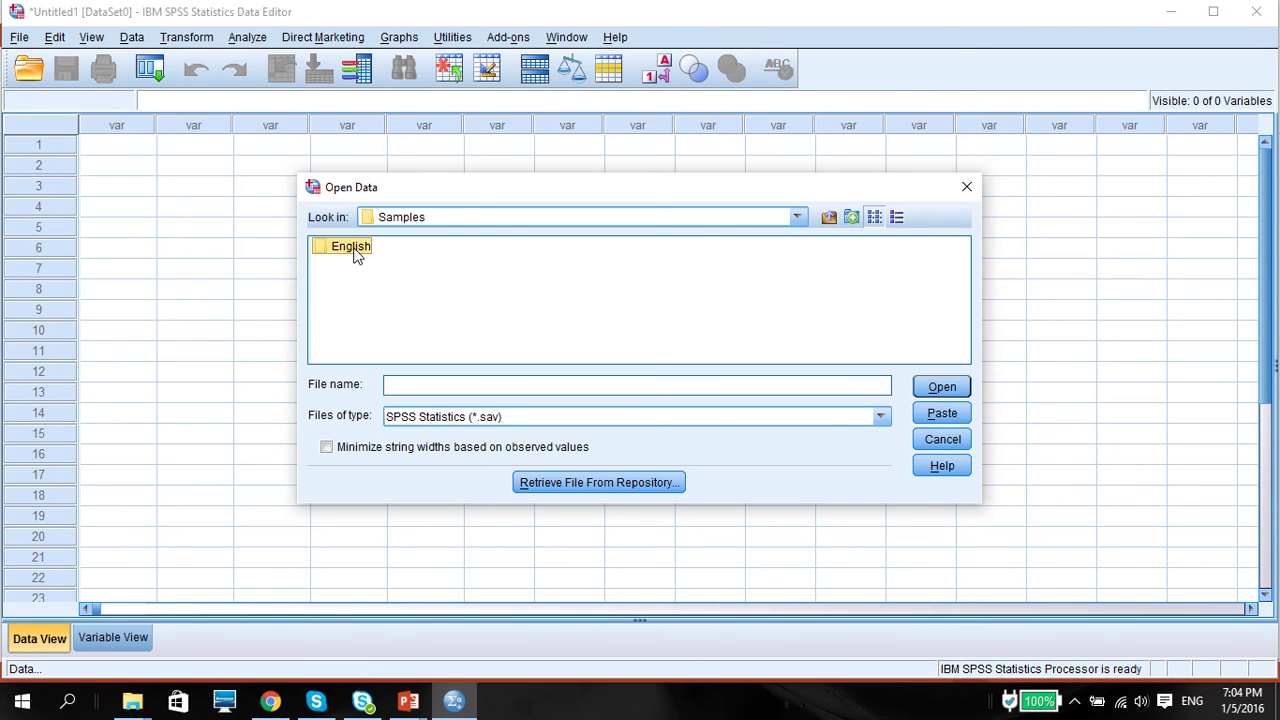
Select Employee data.sav and load it into the data editor.
left_click(812, 356)
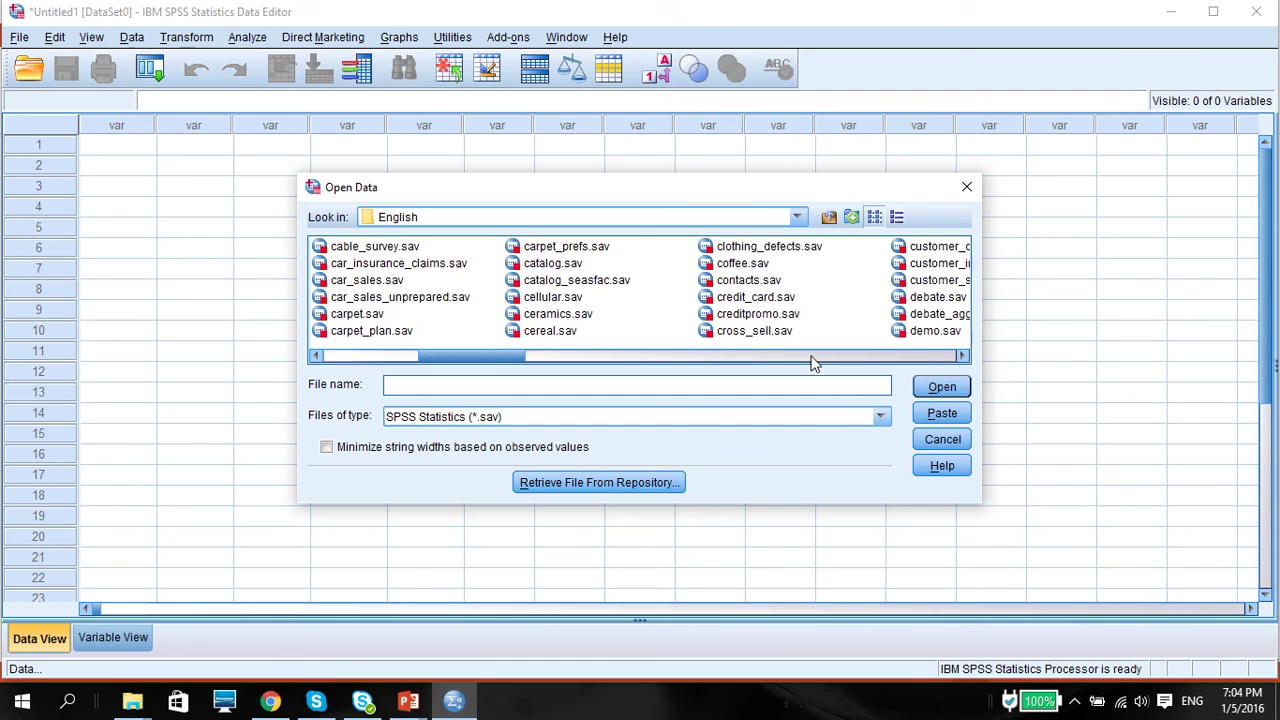
left_click(812, 356)
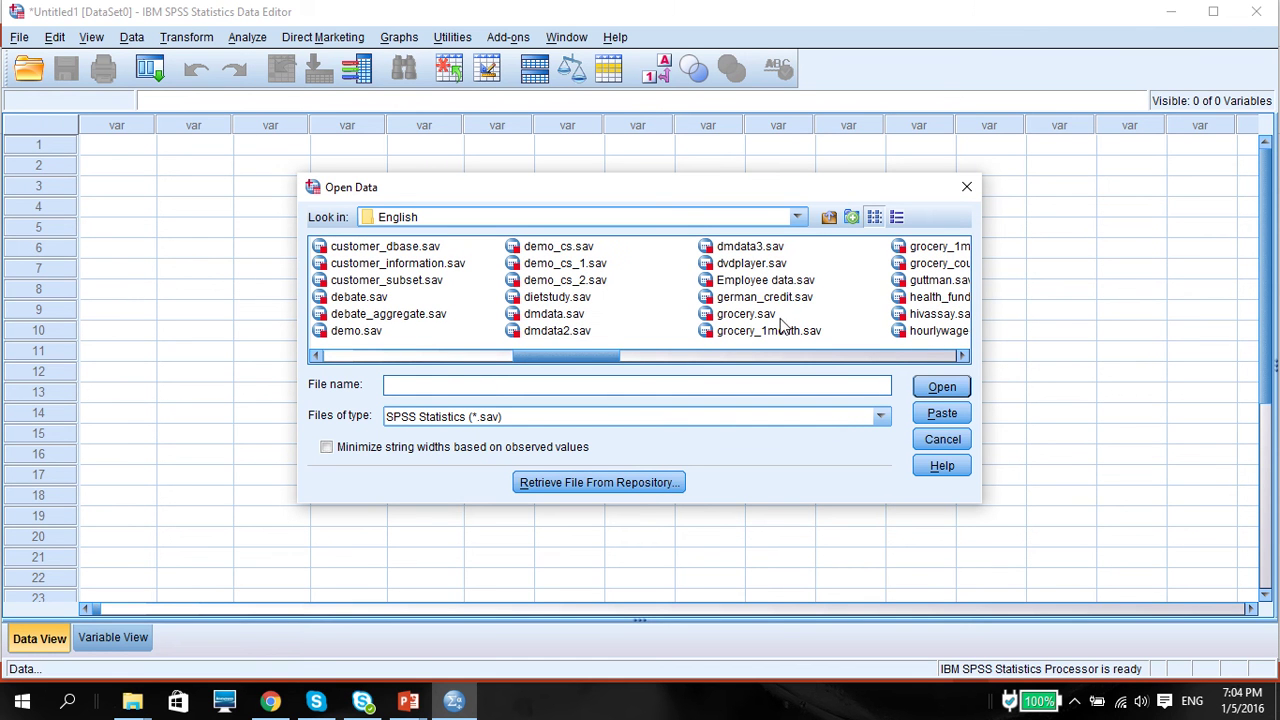
left_click(779, 284)
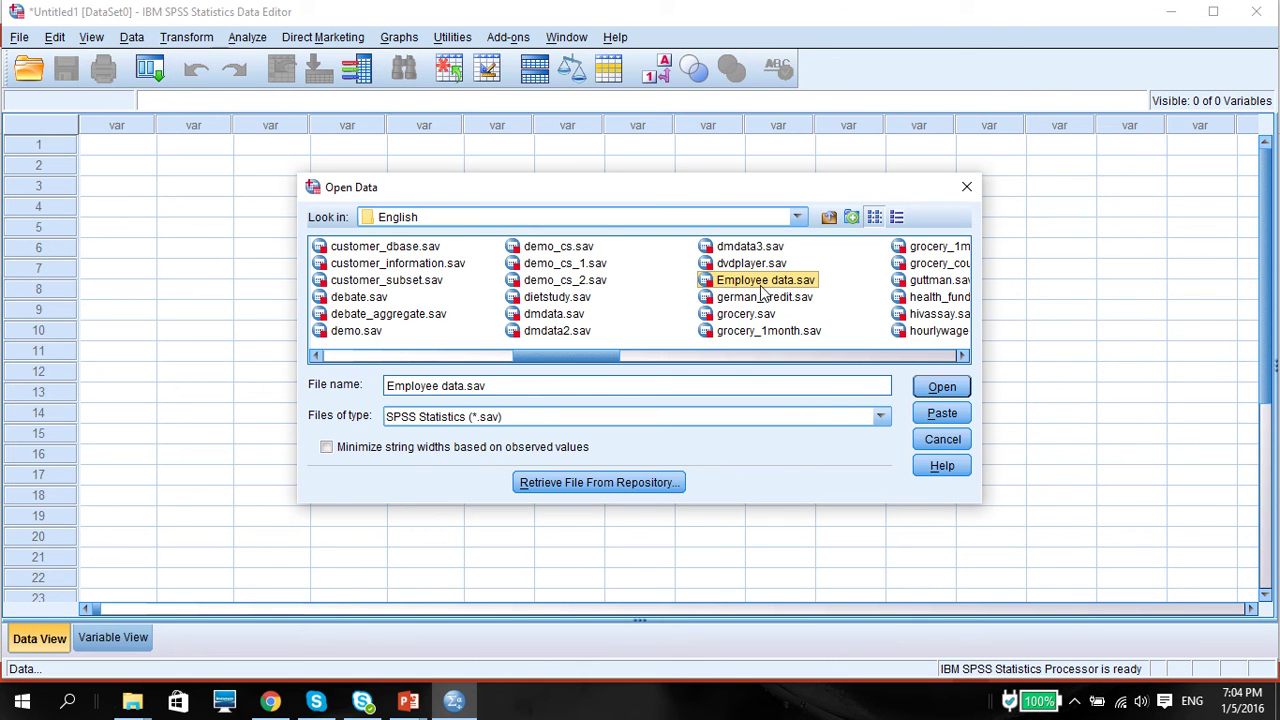
left_click(950, 387)
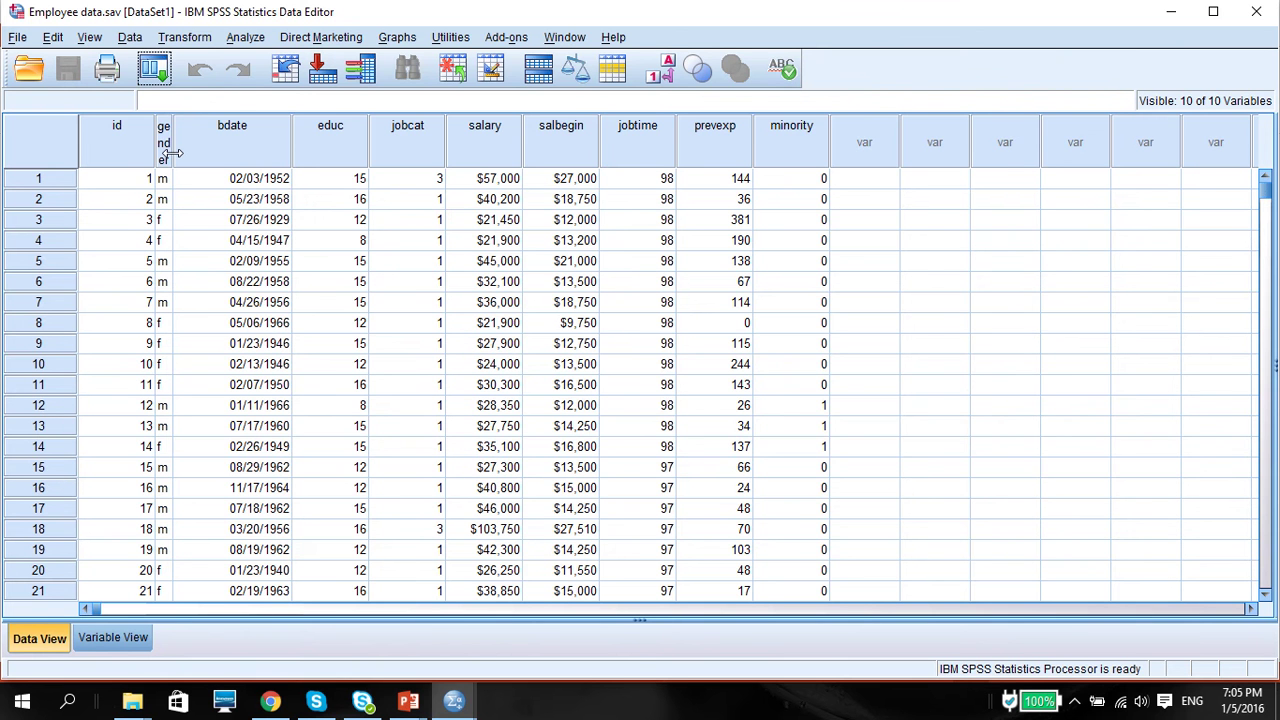
Widen the gender column, then toggle Value Labels to view its m/f codes as Male/Female.
left_click_drag(172, 152, 207, 158)
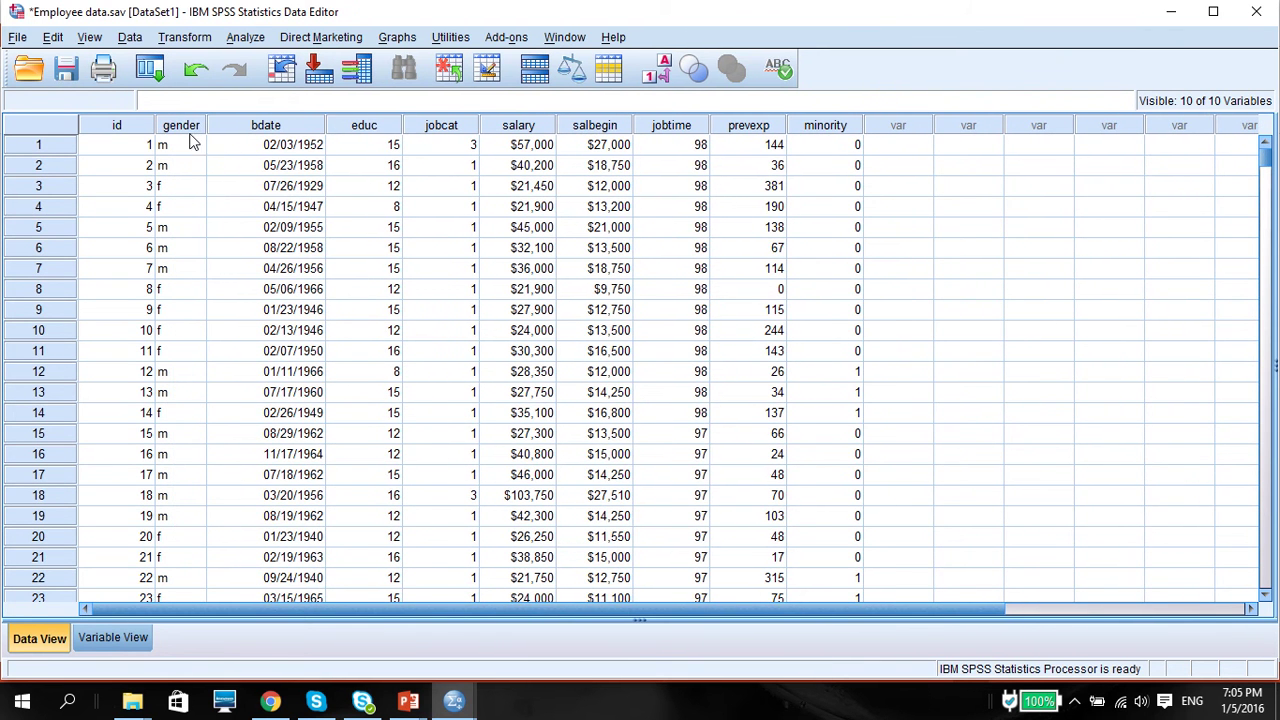
left_click(180, 125)
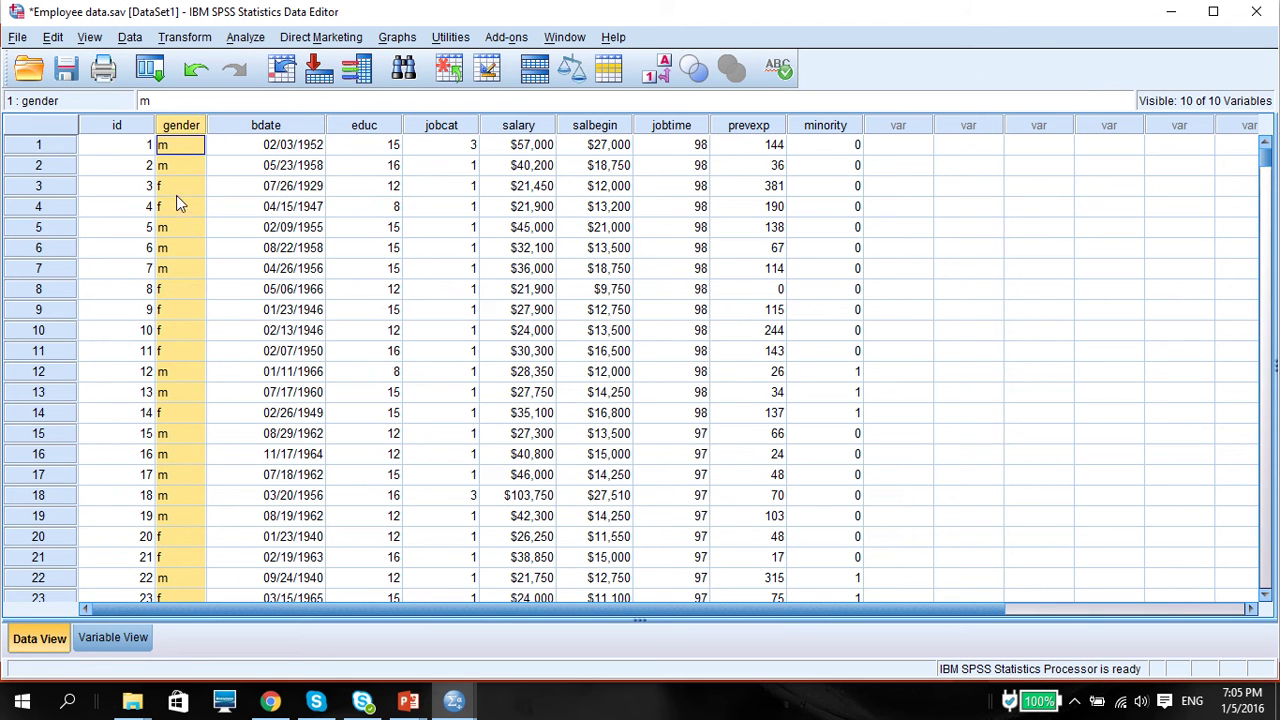
left_click(181, 144)
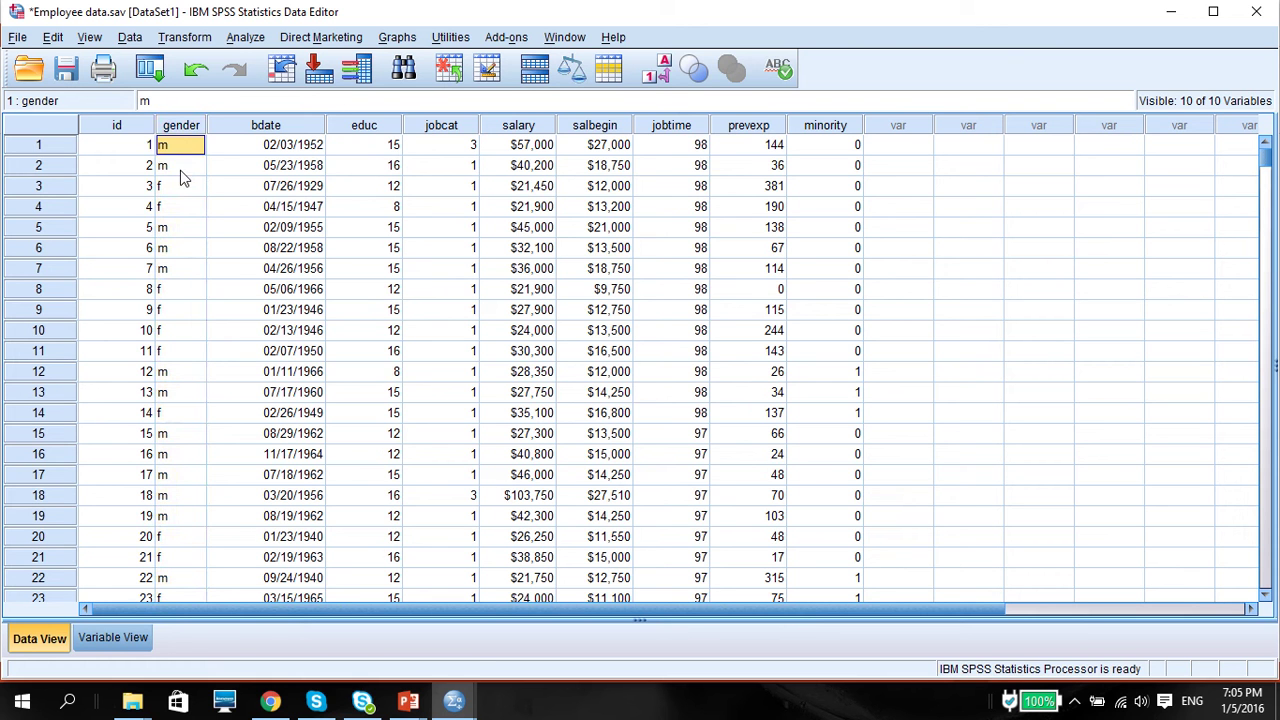
left_click(181, 168)
left_click(186, 149)
left_click(662, 72)
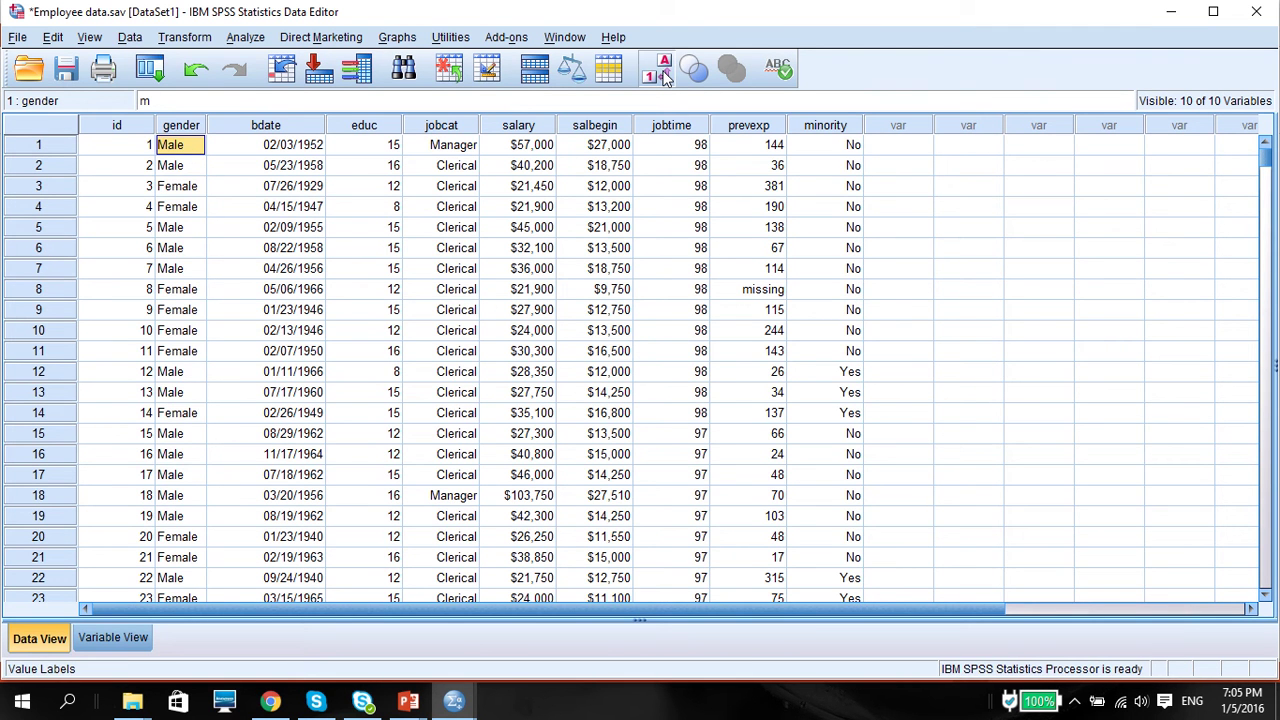
left_click(662, 72)
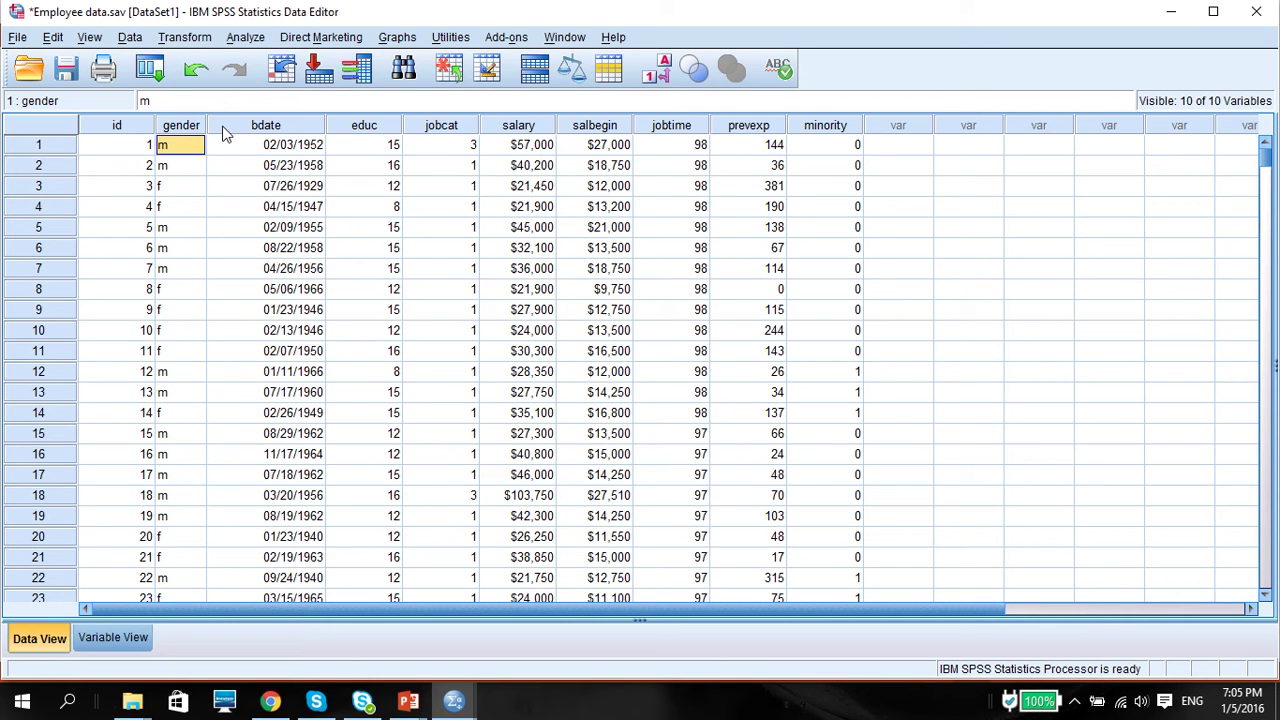
Insert a new empty variable before the bdate column.
left_click(190, 128)
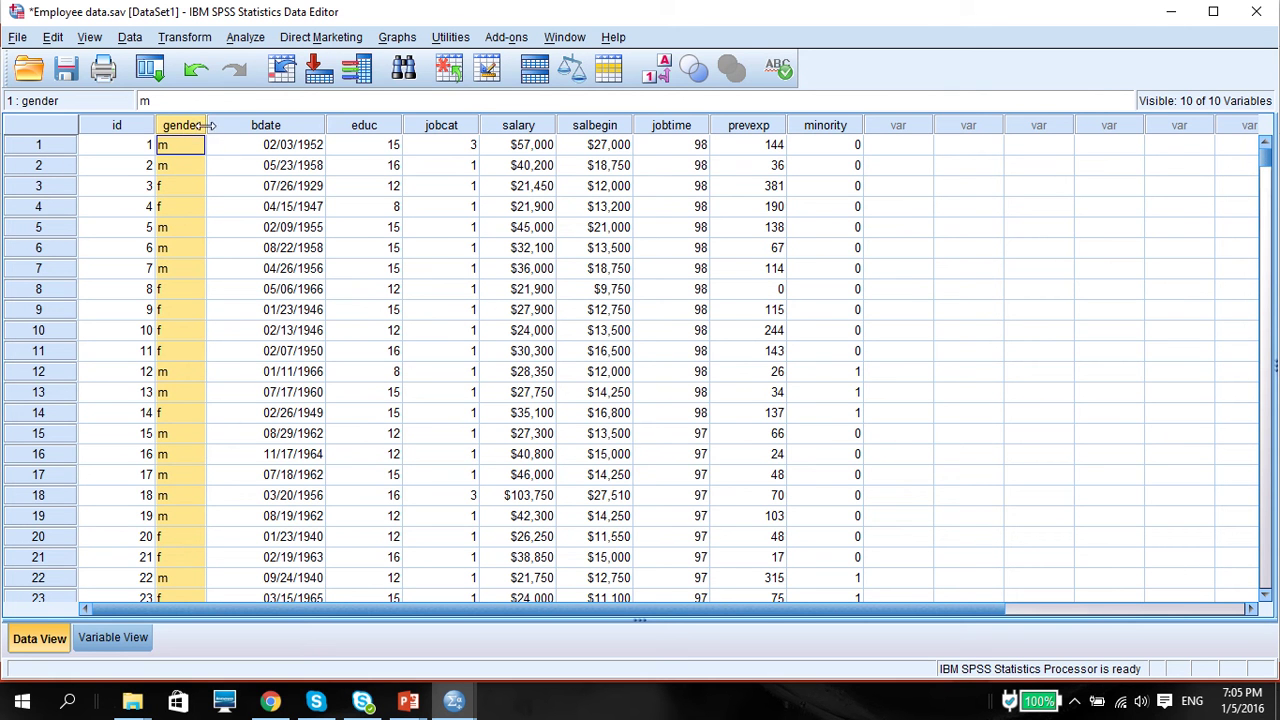
left_click(221, 128)
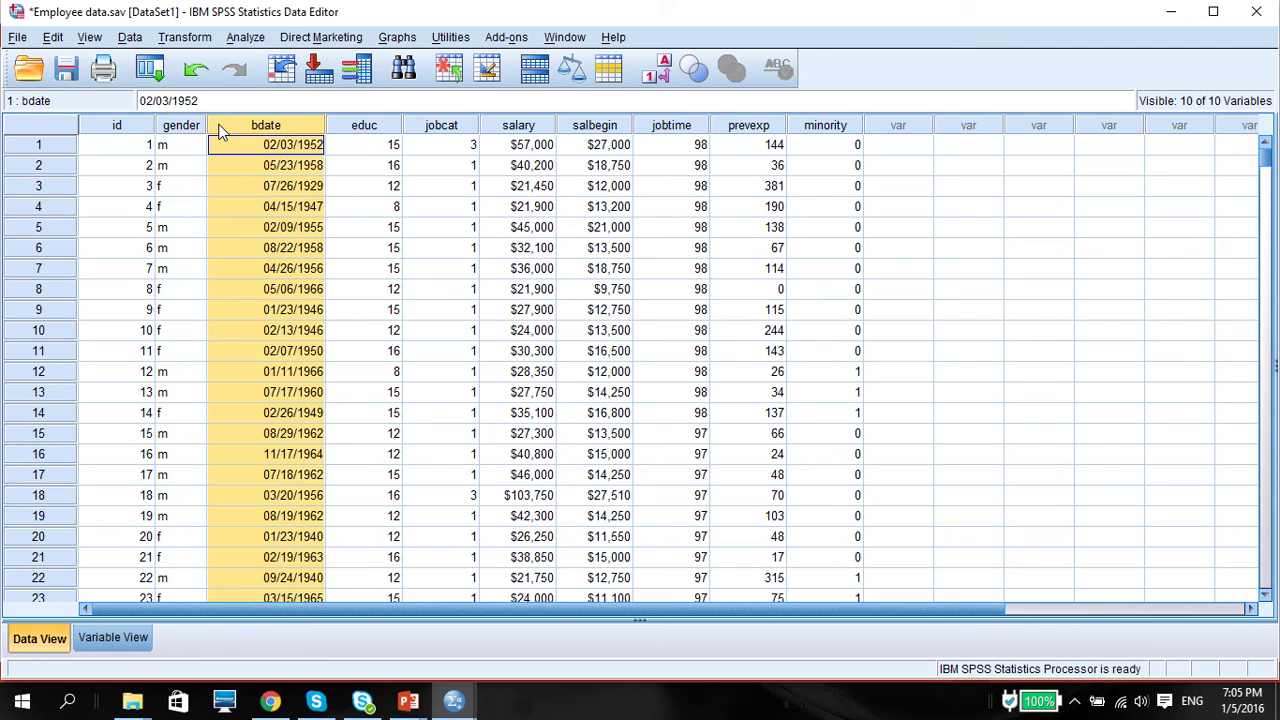
right_click(221, 133)
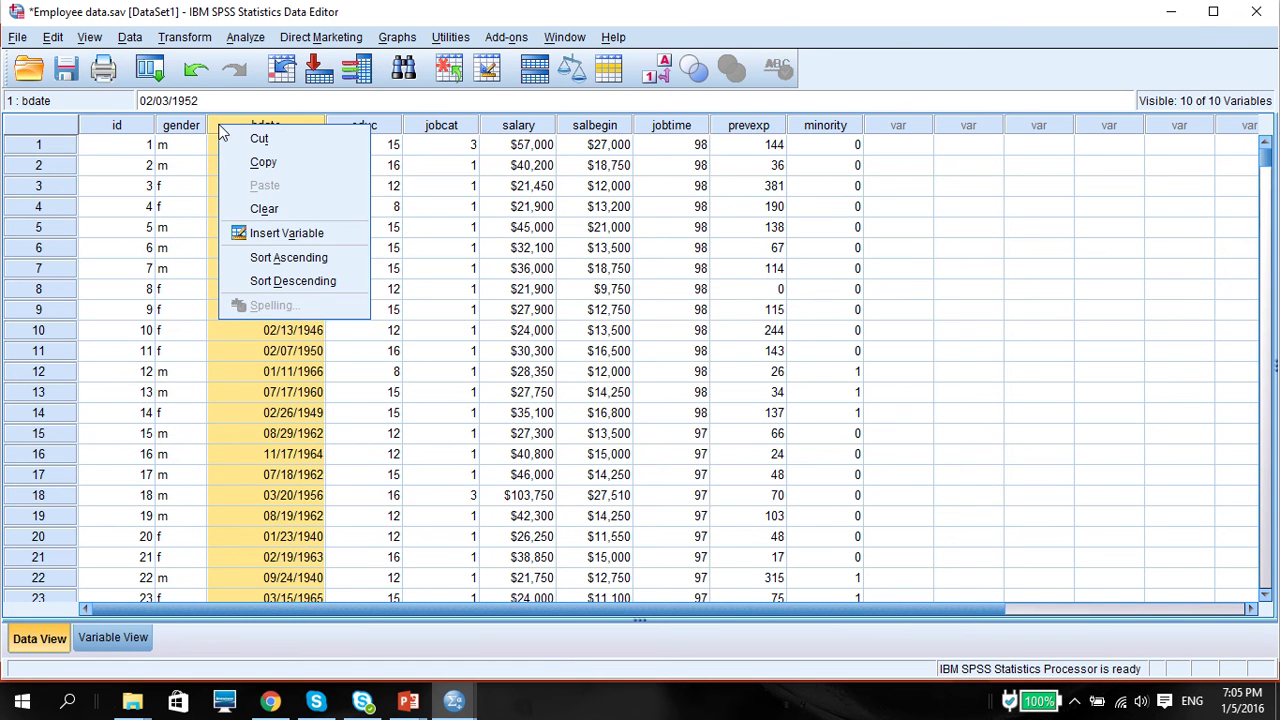
left_click(252, 236)
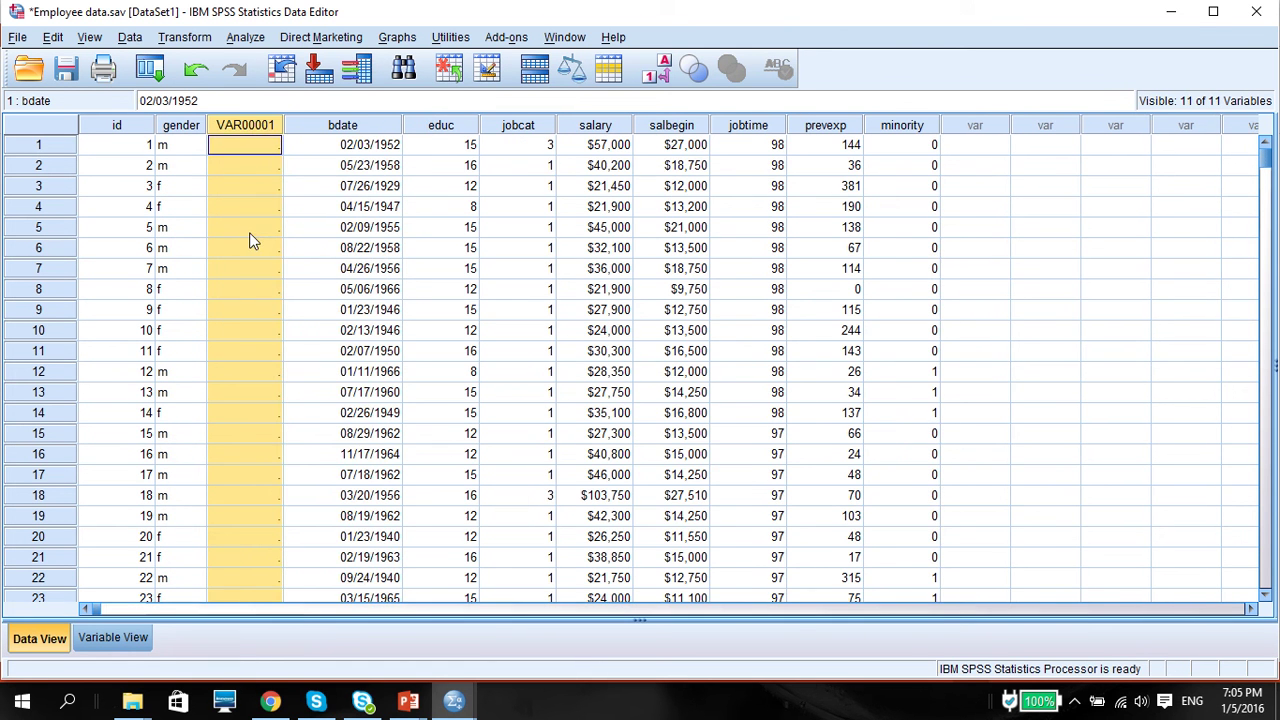
double_click(245, 126)
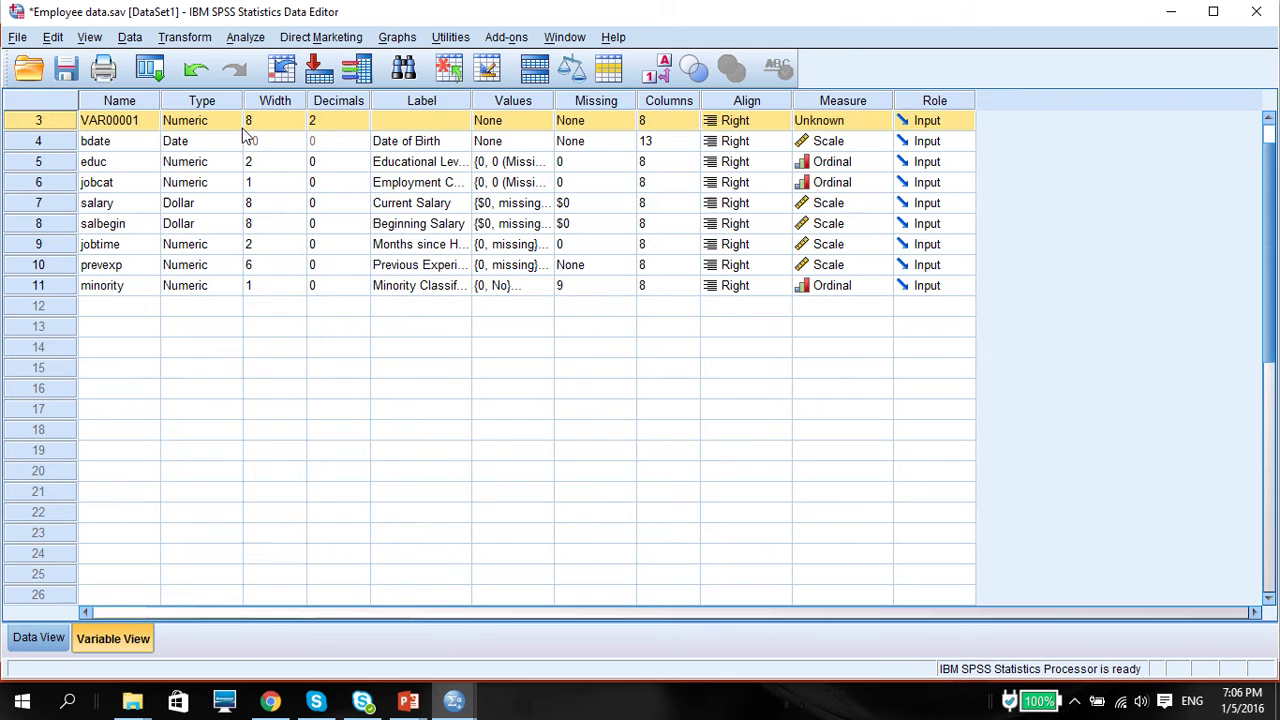
Name the new variable gendercode and label it 'Gender recoded' in Variable View.
left_click(149, 122)
type("ge")
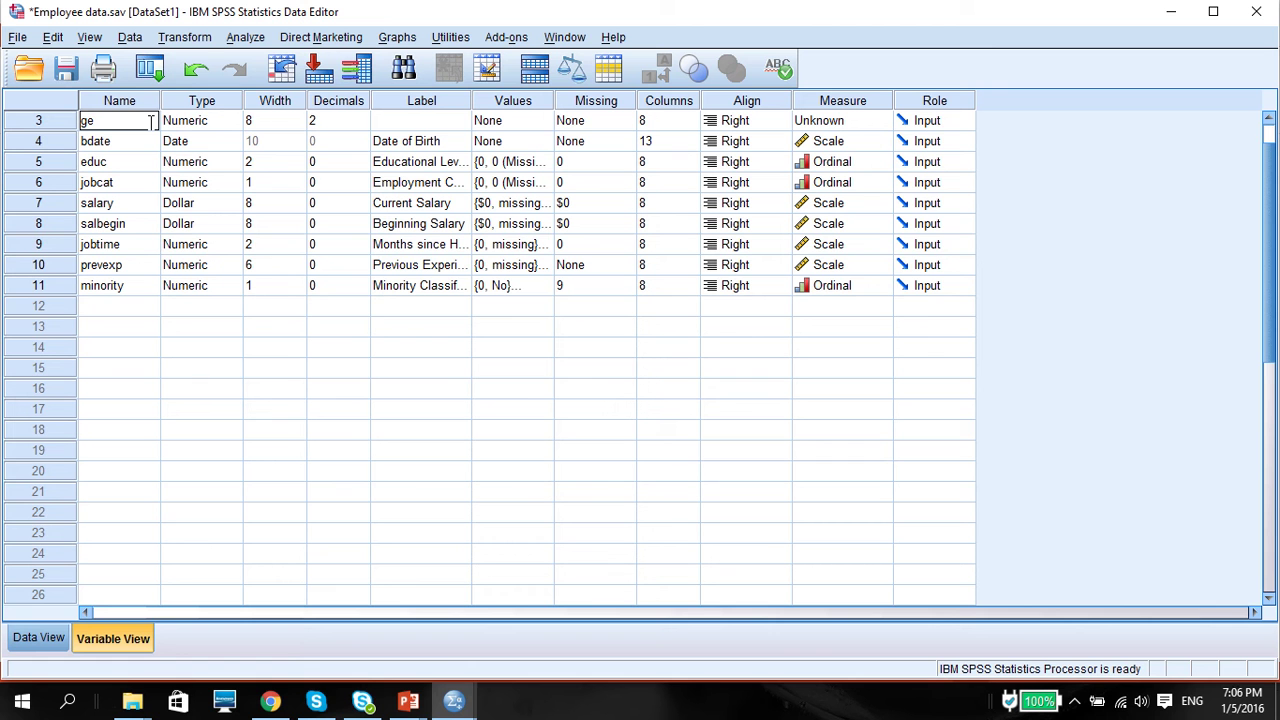
type("ndercode")
left_click(447, 121)
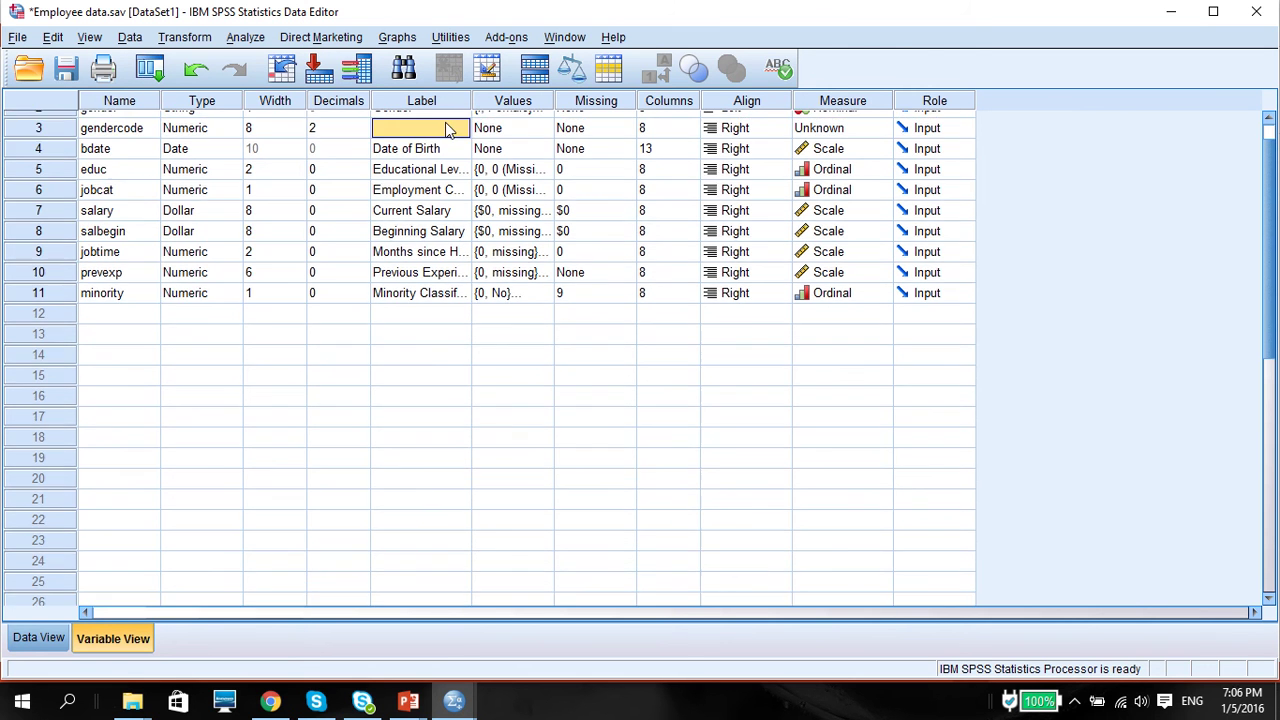
type("Gender recoded")
Add the value label 1 = Male for gendercode.
double_click(548, 130)
type("1")
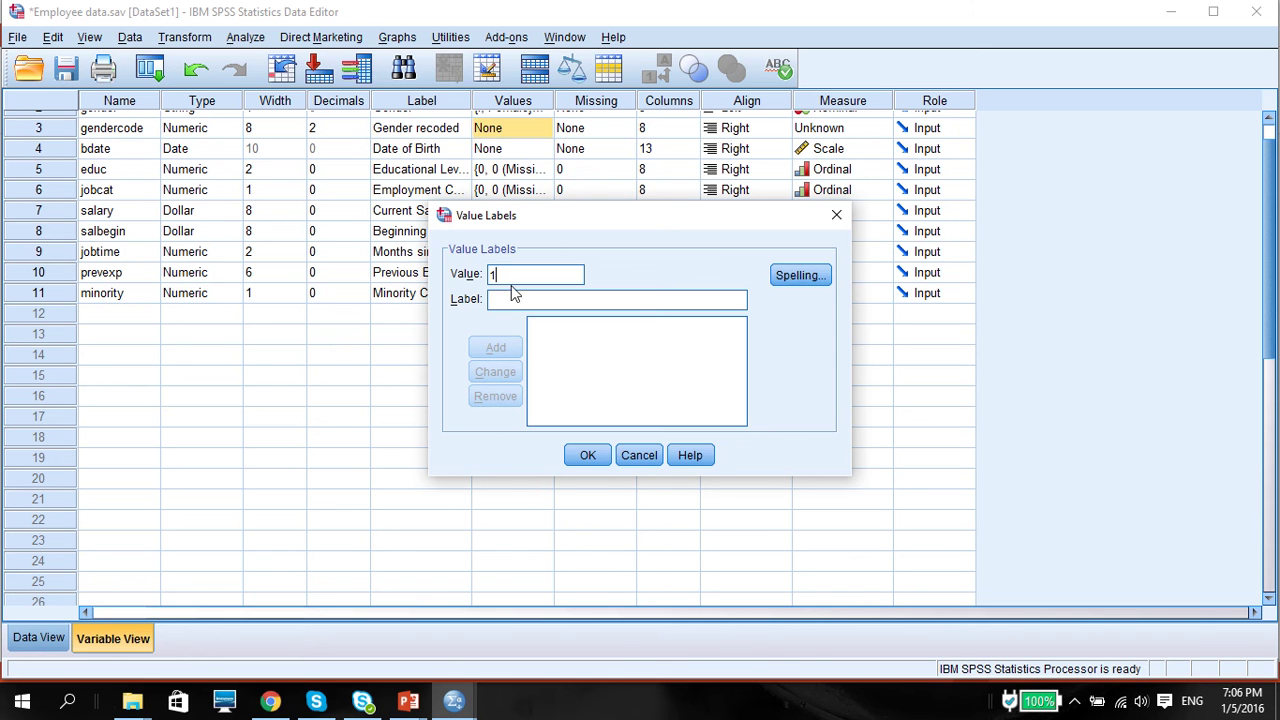
type("Male")
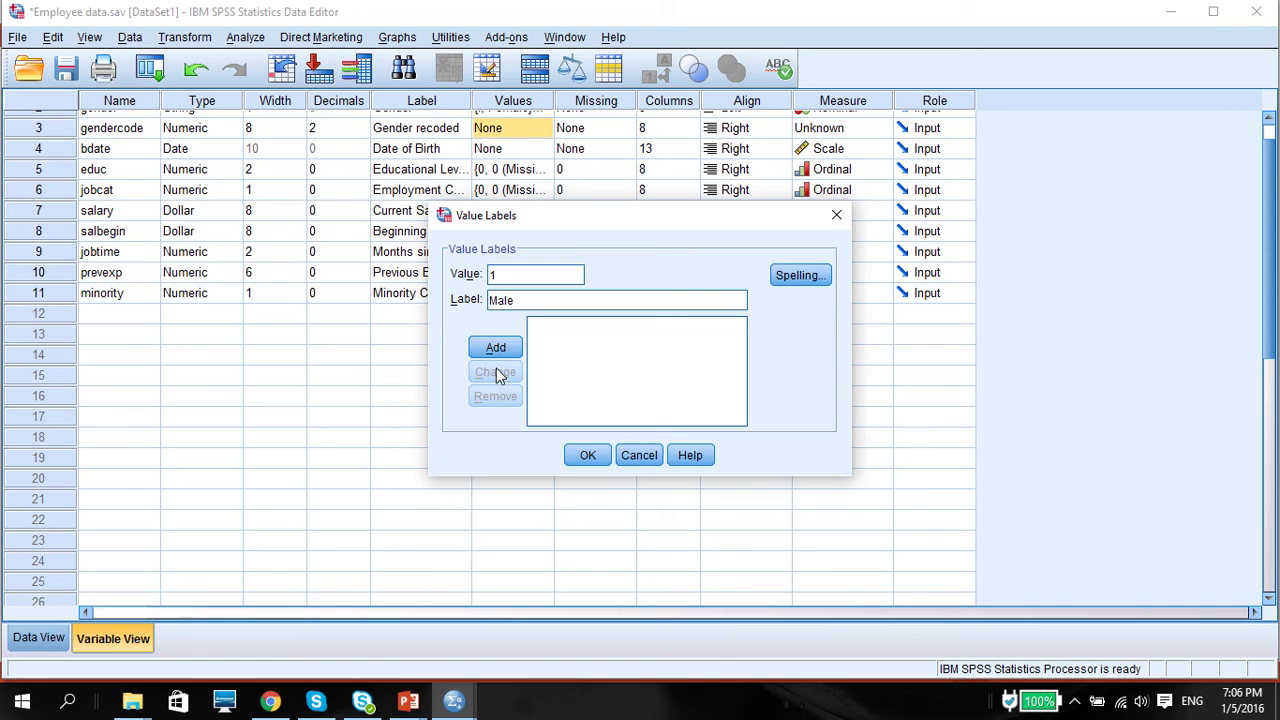
left_click(497, 348)
Add the value label 0 = Female and confirm the Value Labels dialog.
left_click(515, 273)
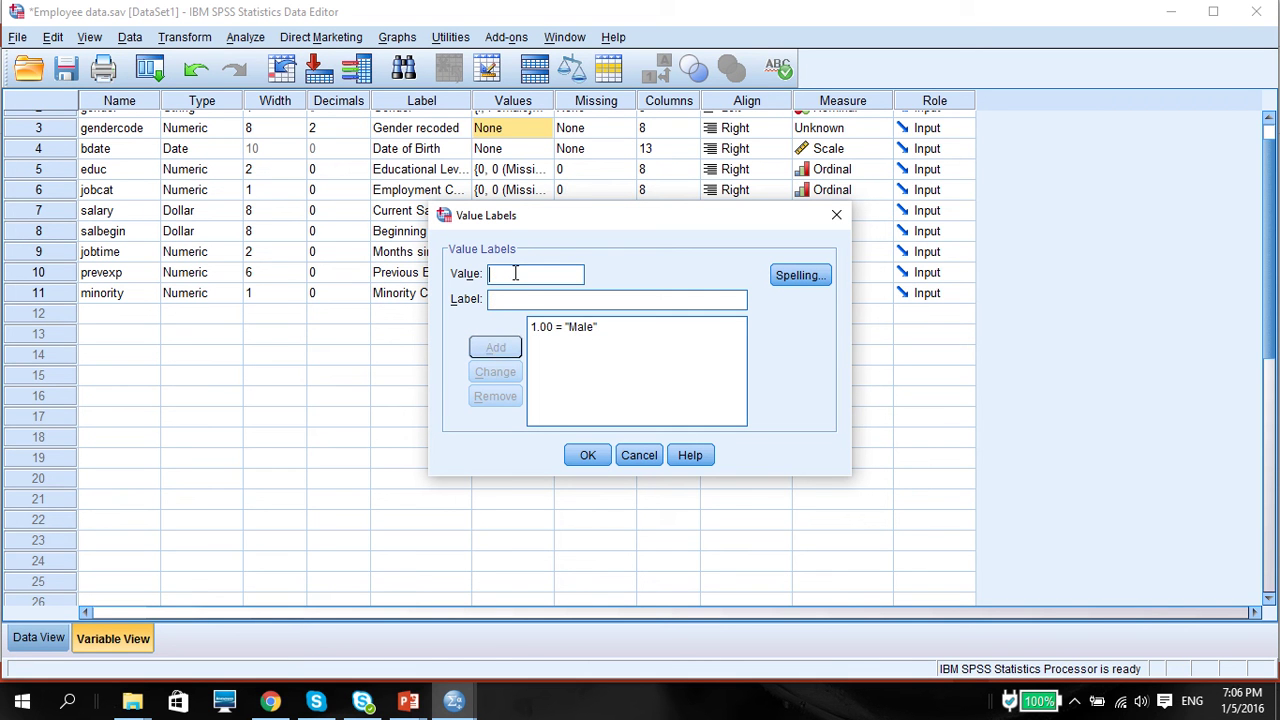
type("0")
left_click(519, 299)
type("Female")
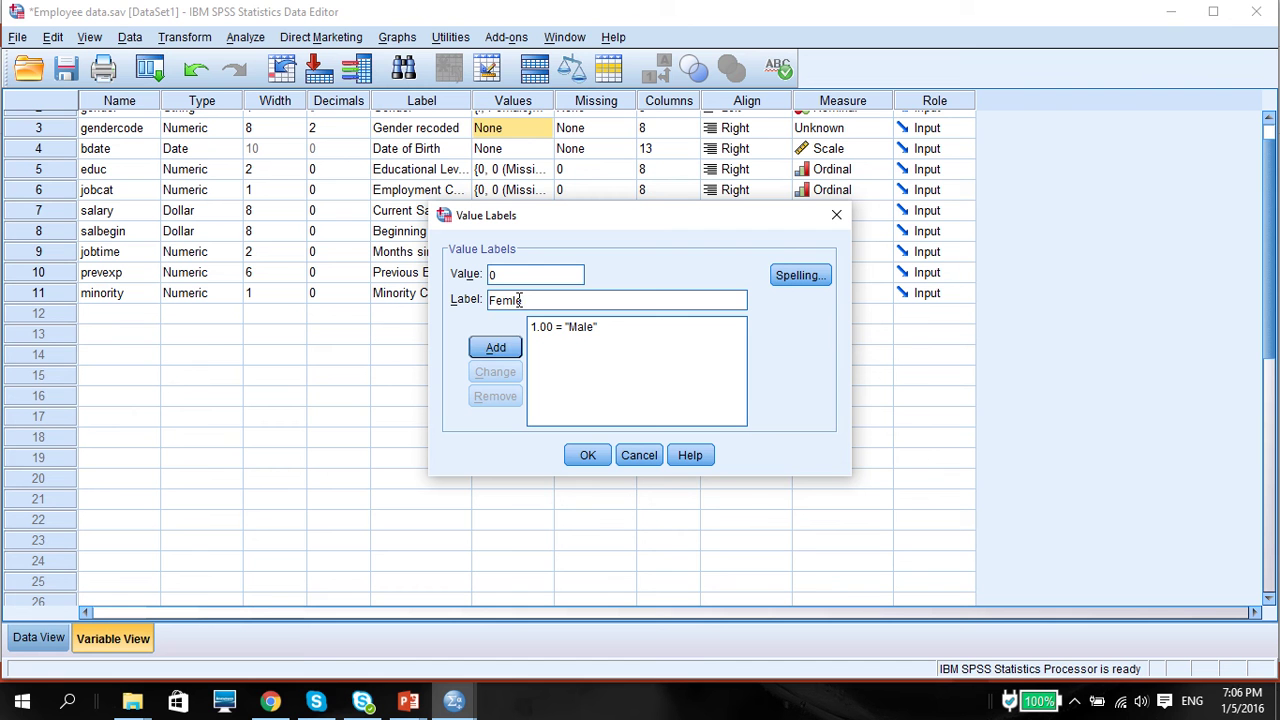
key("BackSpace")
key("BackSpace")
type("ale")
left_click(494, 352)
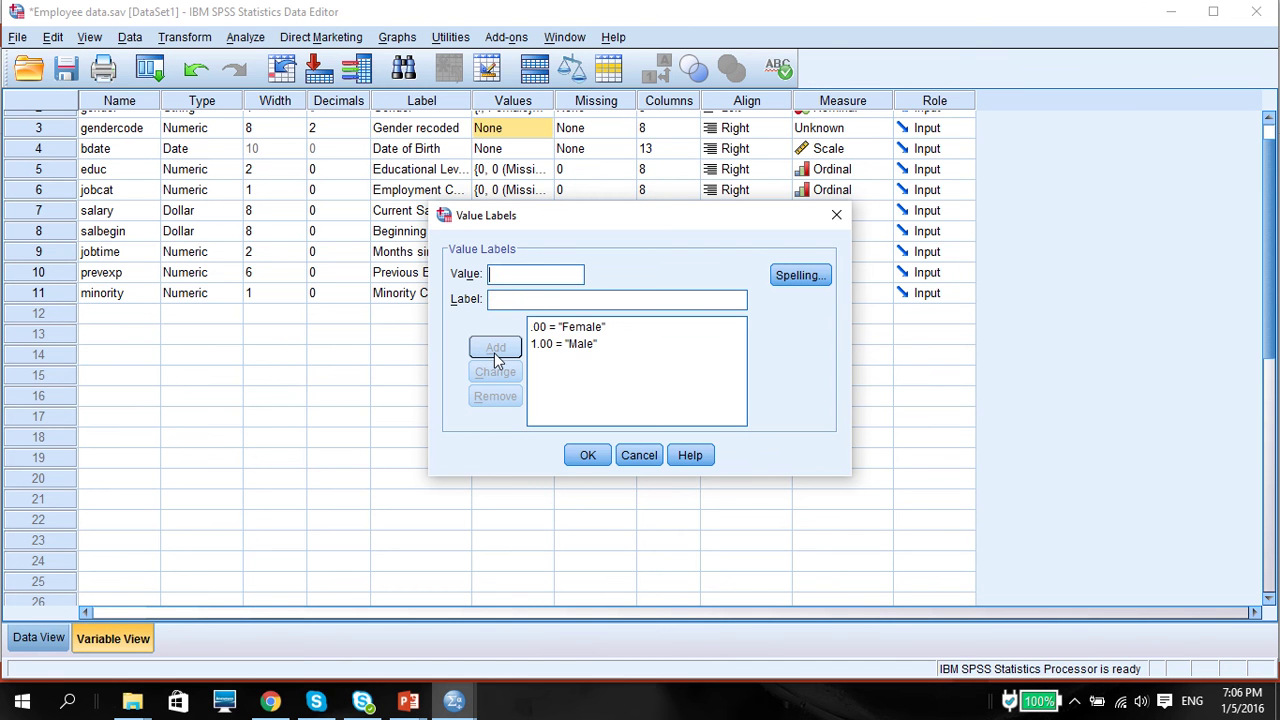
left_click(582, 458)
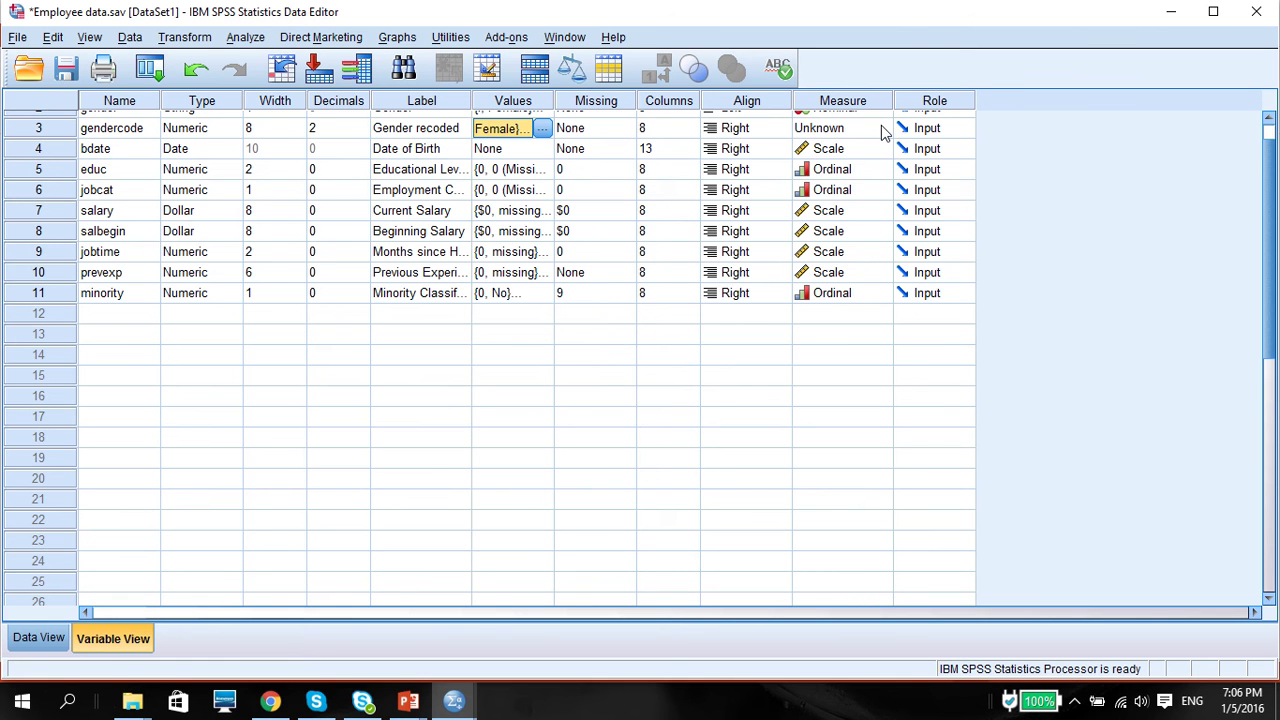
Set gendercode's measurement level to Nominal and switch to Data View.
left_click(881, 125)
left_click(874, 190)
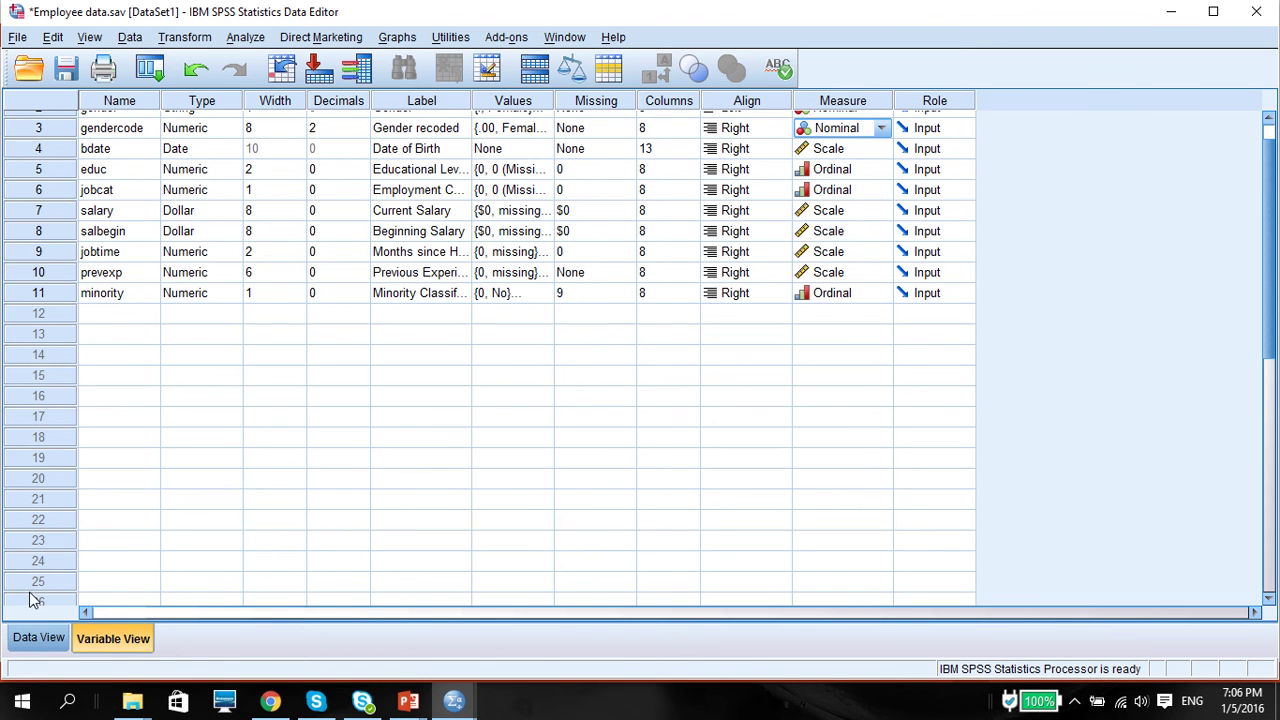
left_click(40, 638)
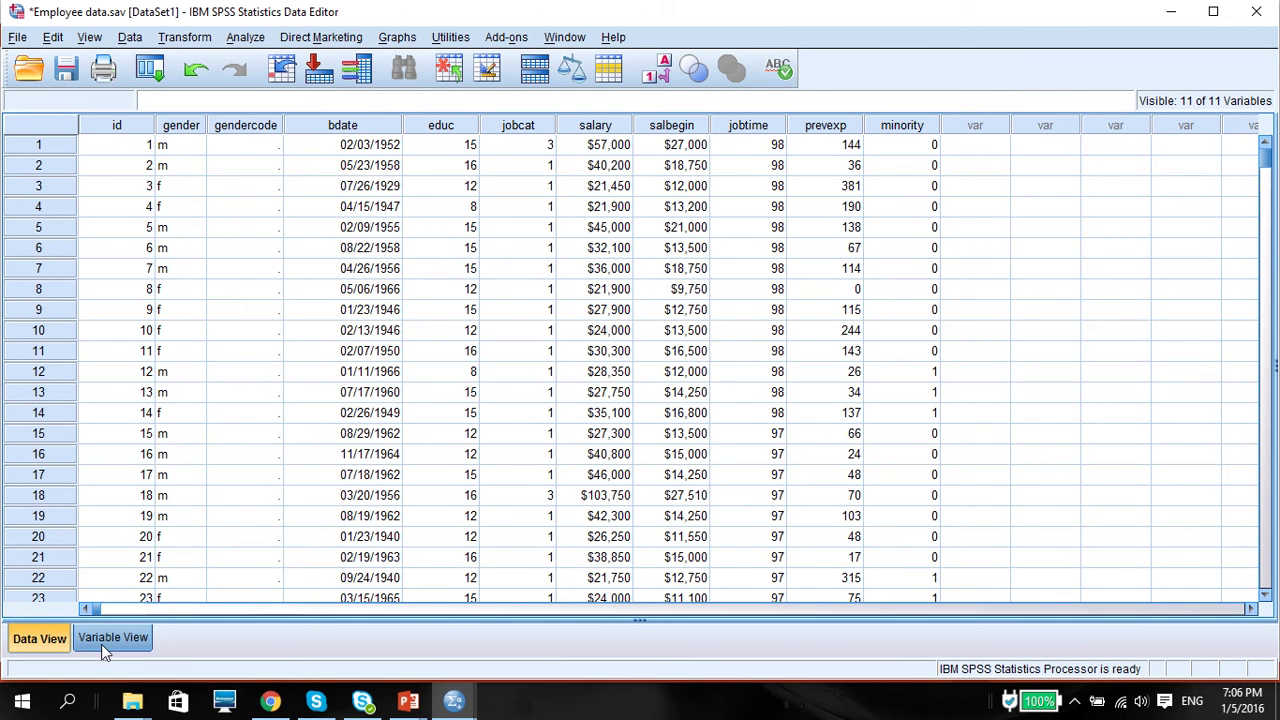
Select the gendercode column and open the Transform menu.
left_click(240, 125)
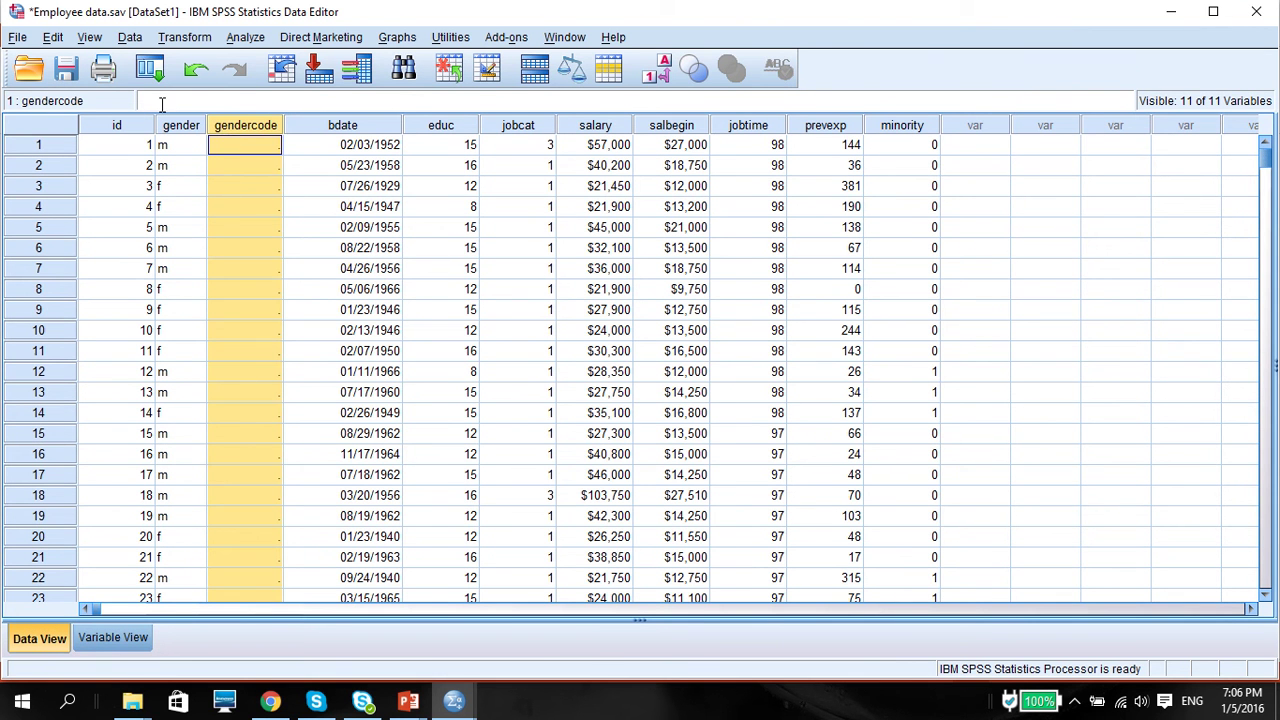
left_click(175, 126)
left_click(229, 127)
left_click(186, 38)
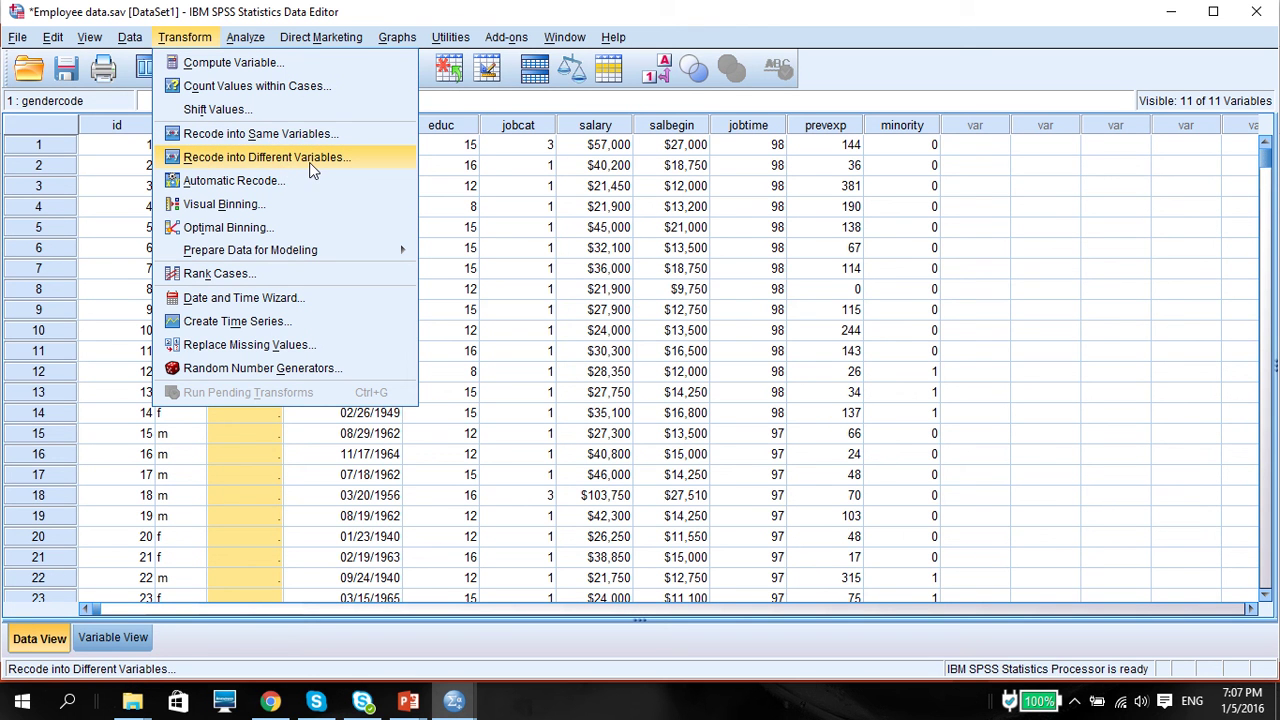
Start Recode into Different Variables and move Gender into the recode list.
left_click(309, 162)
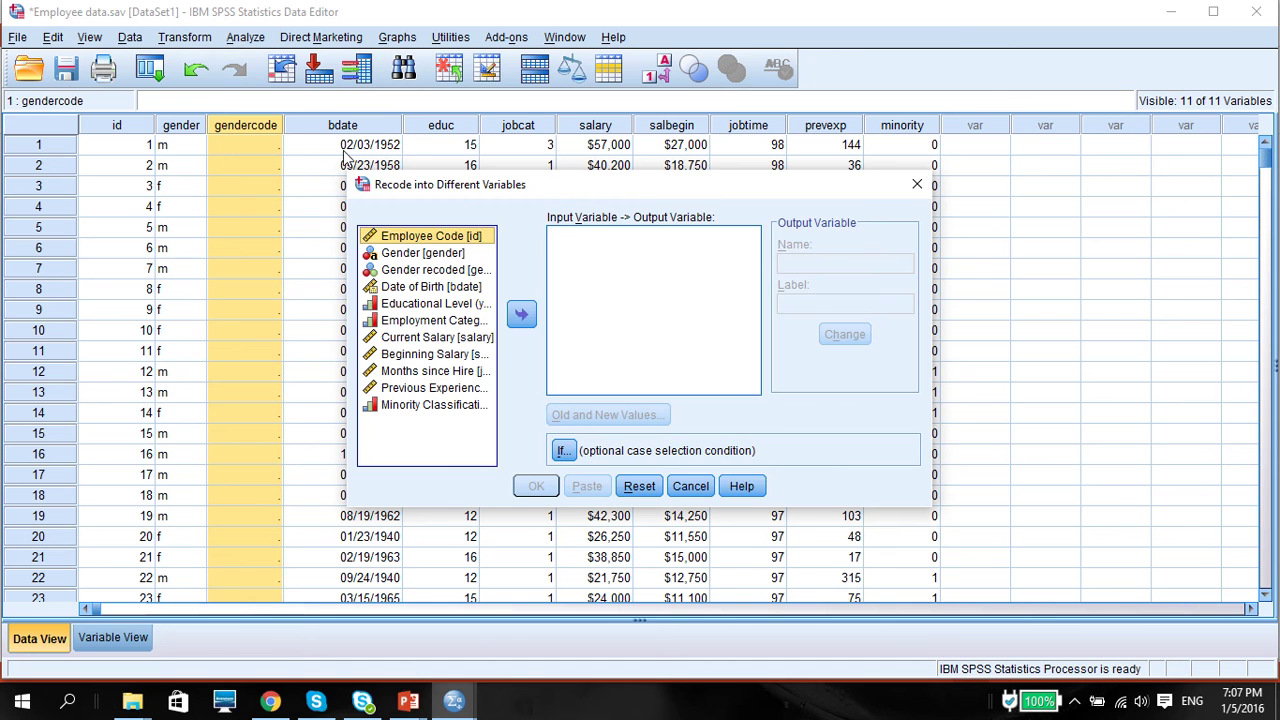
left_click(428, 256)
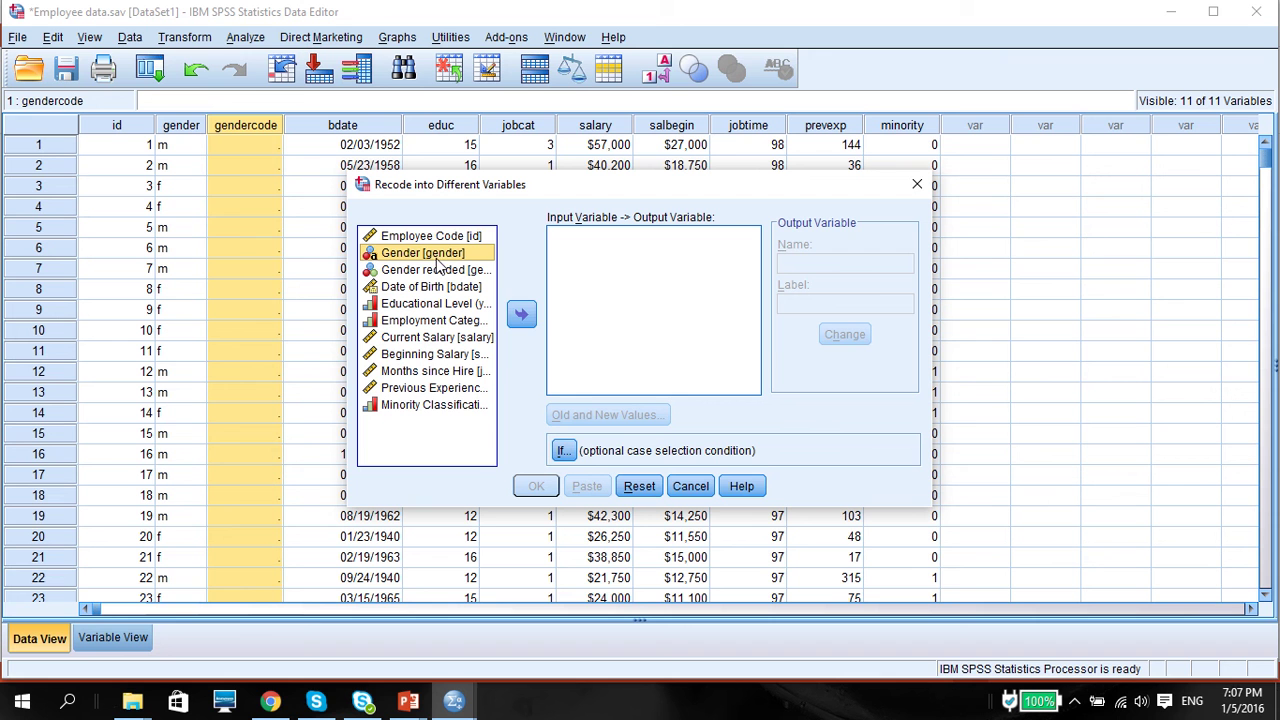
left_click(522, 318)
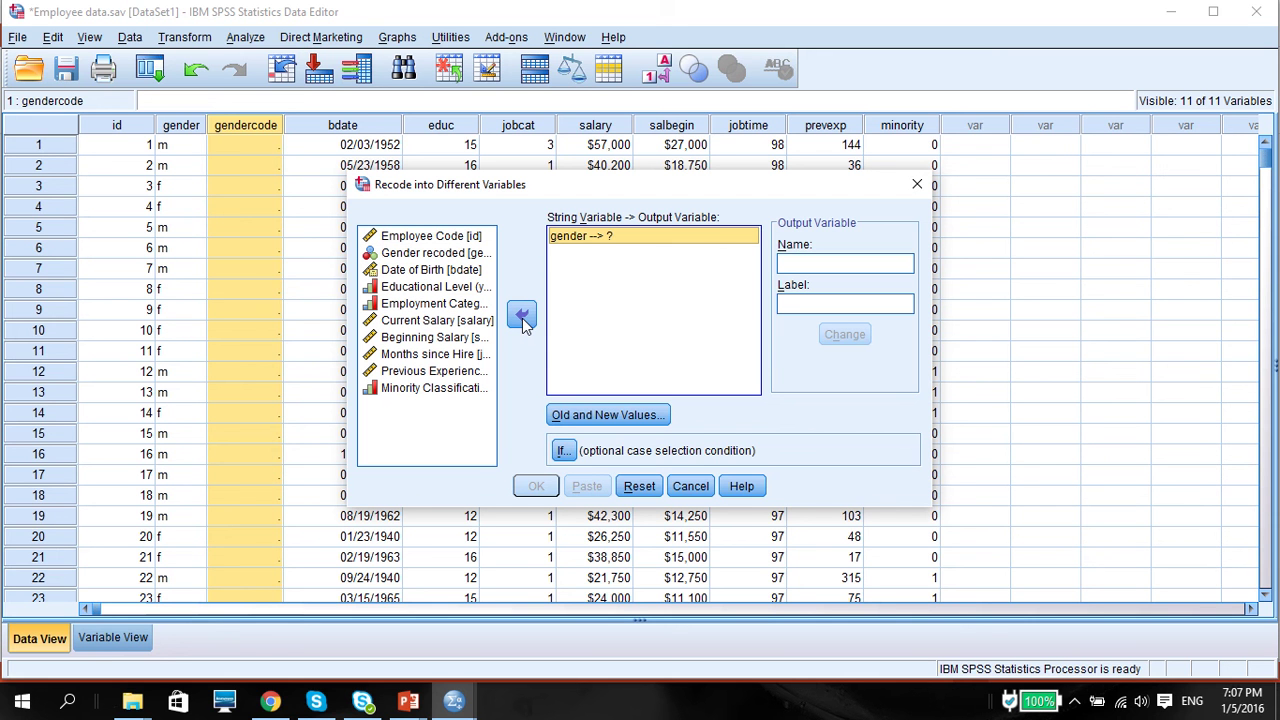
Set gendercode as the output variable and dismiss the existing-name warning.
left_click(798, 266)
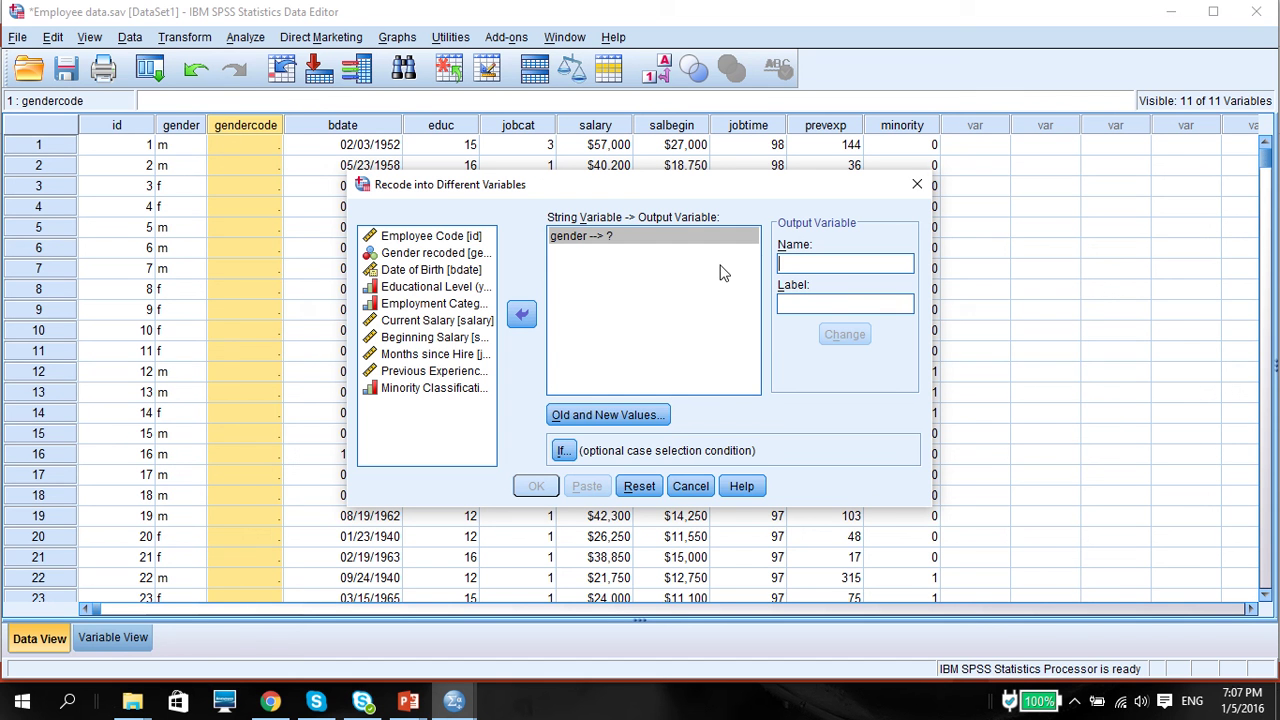
type("gen")
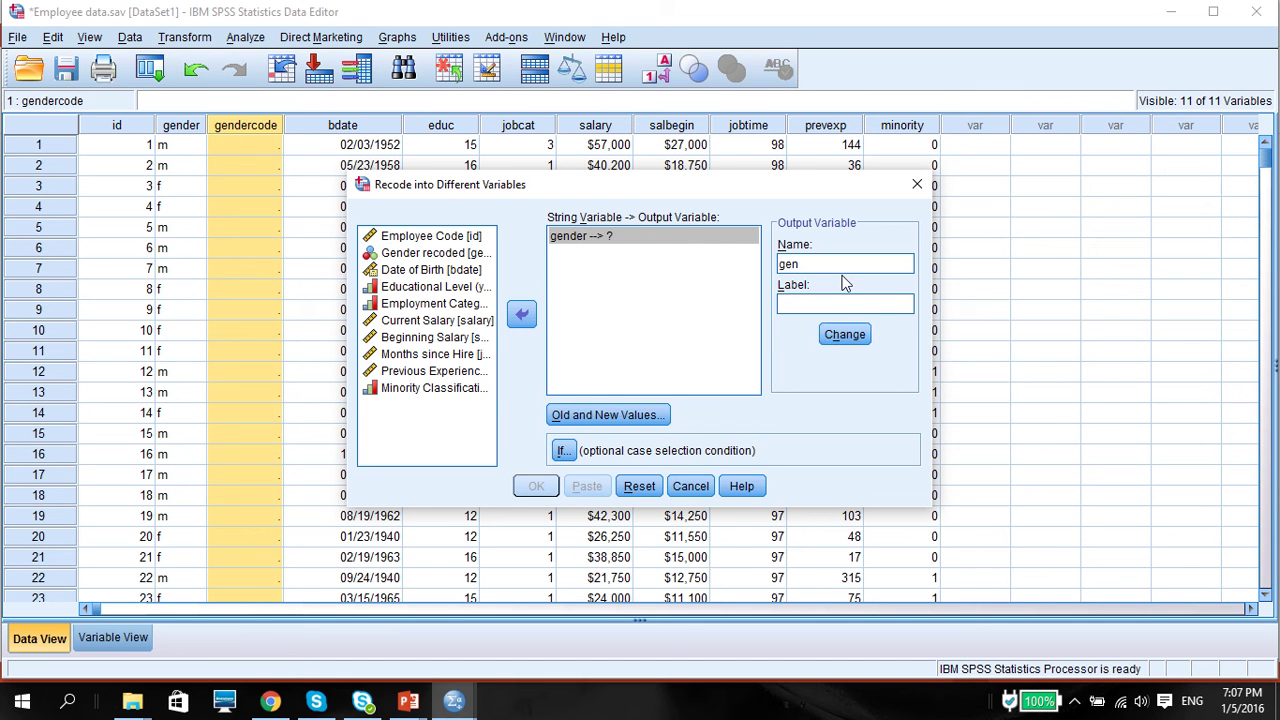
type("dercide")
key("BackSpace")
key("BackSpace")
key("BackSpace")
type("ode")
left_click(840, 340)
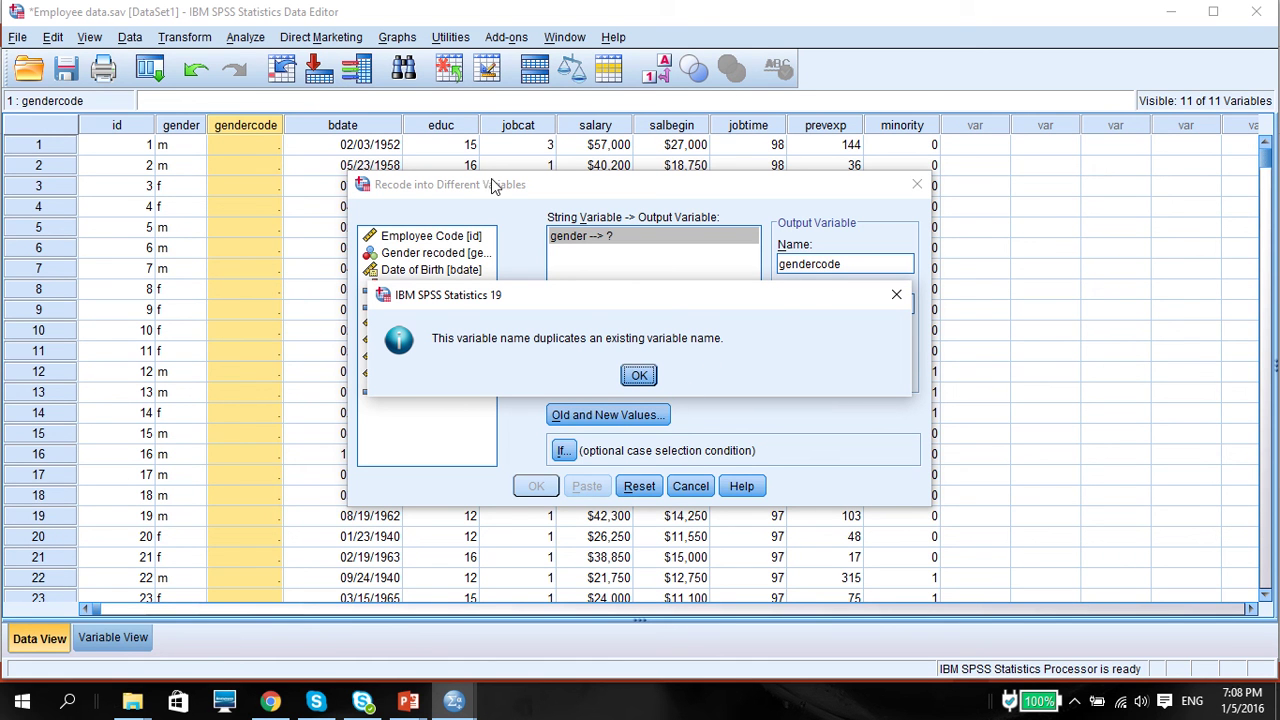
left_click(639, 376)
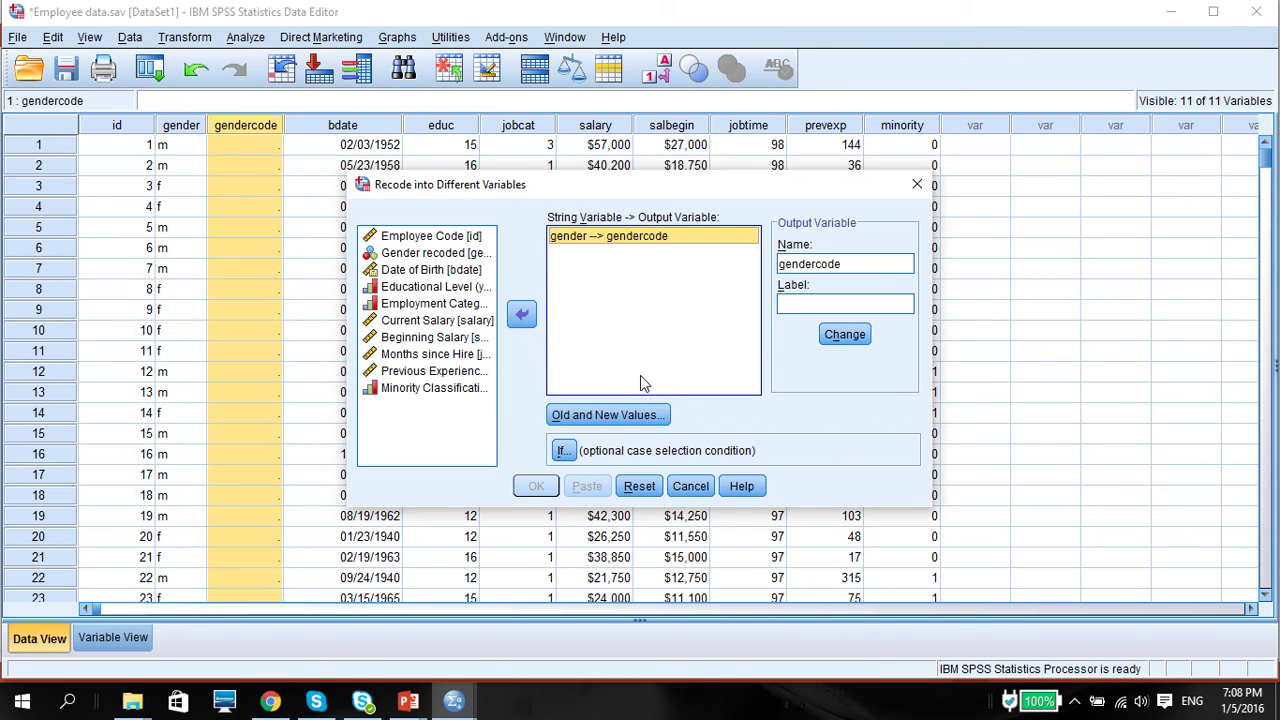
In Old and New Values, add the rule 'm' → 1.
left_click(621, 416)
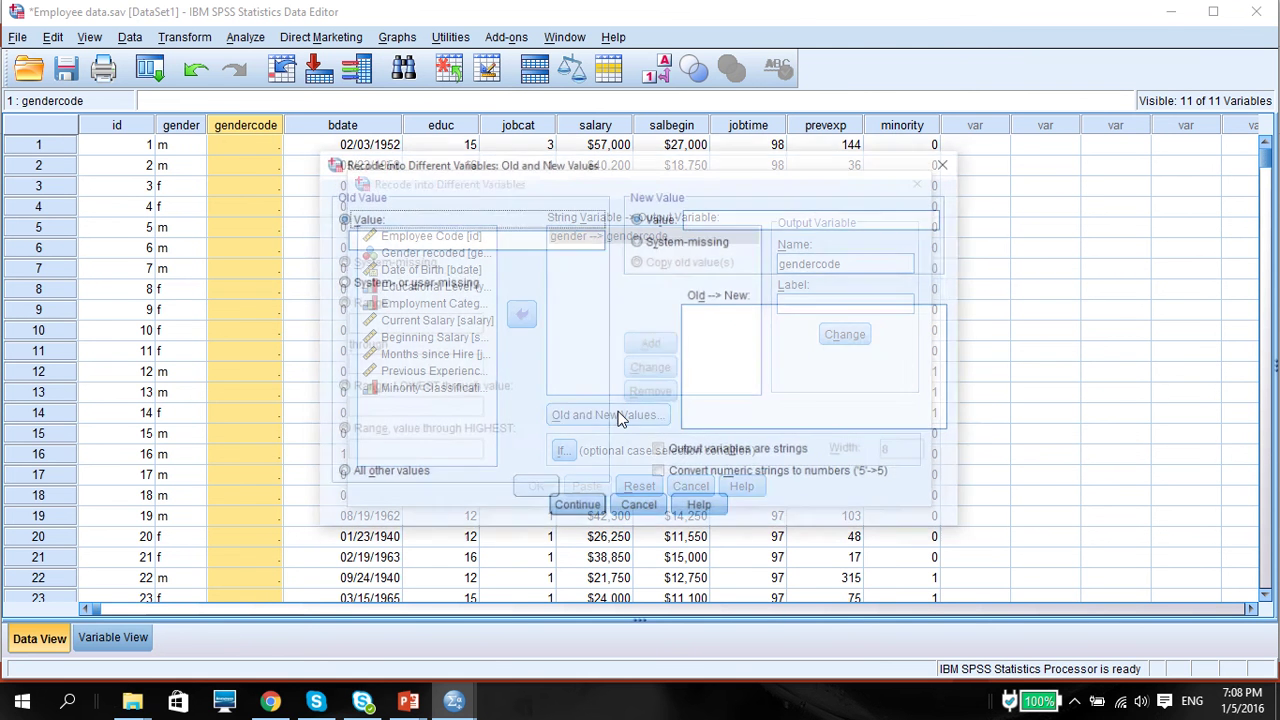
left_click(374, 240)
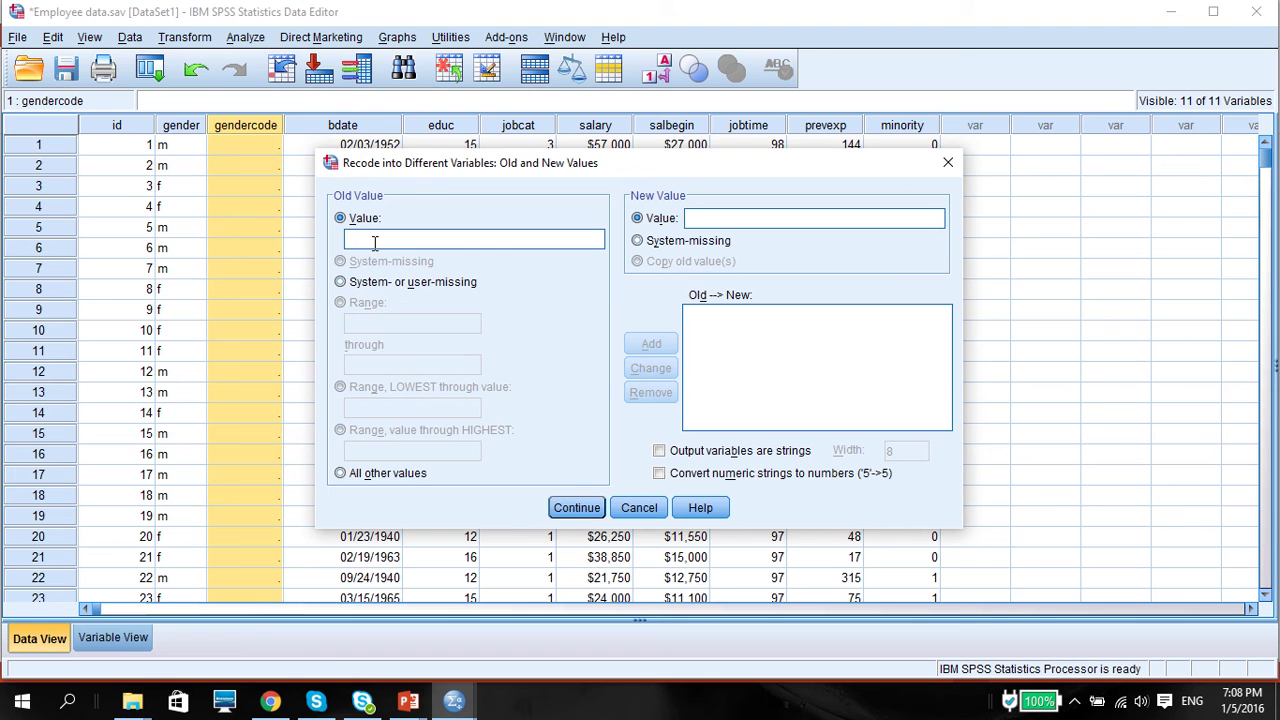
type("m")
left_click(745, 224)
type("1")
left_click(648, 344)
Add the rule 'f' → 0 and confirm the recoding rules.
type("0")
key("BackSpace")
type("f")
left_click(726, 221)
type("0")
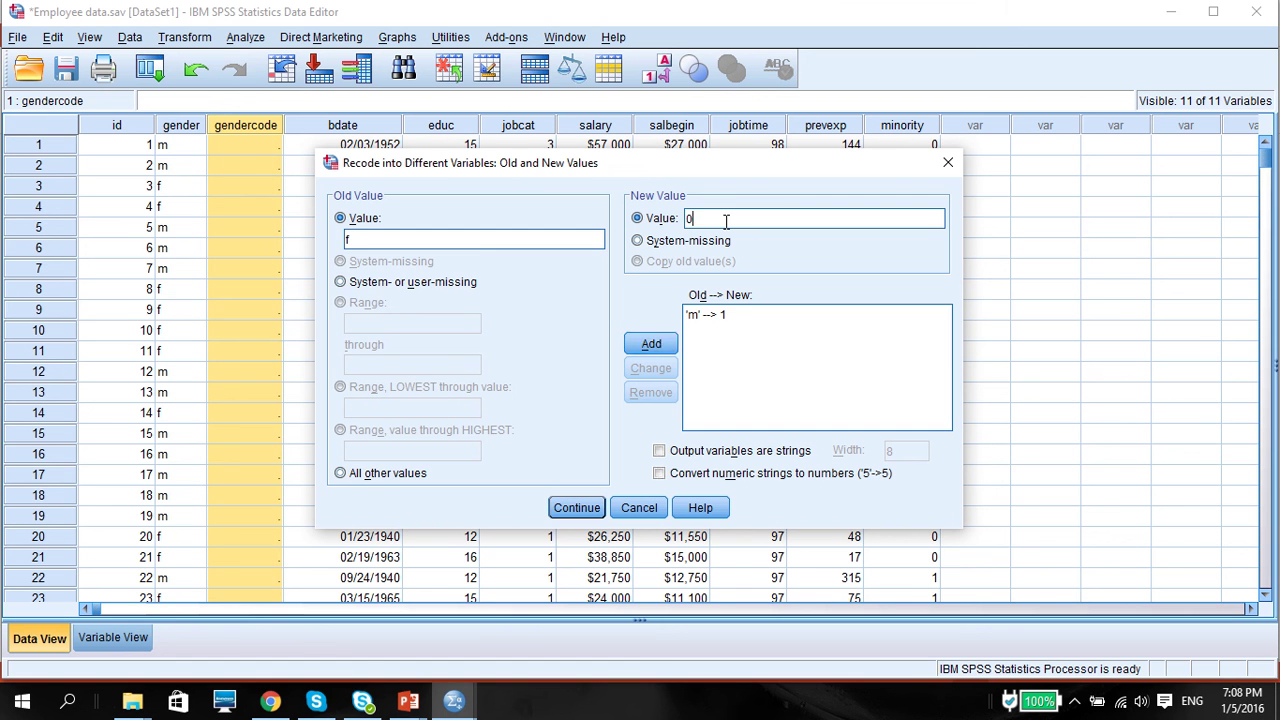
left_click(660, 346)
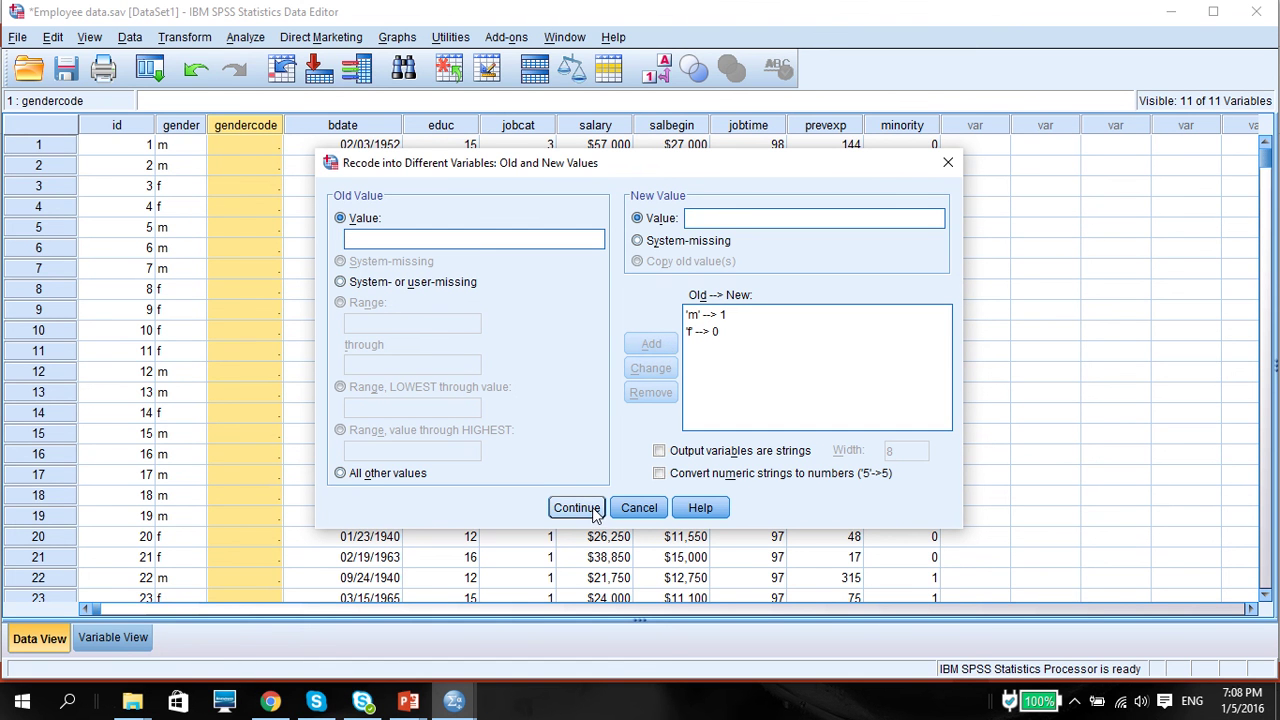
left_click(577, 508)
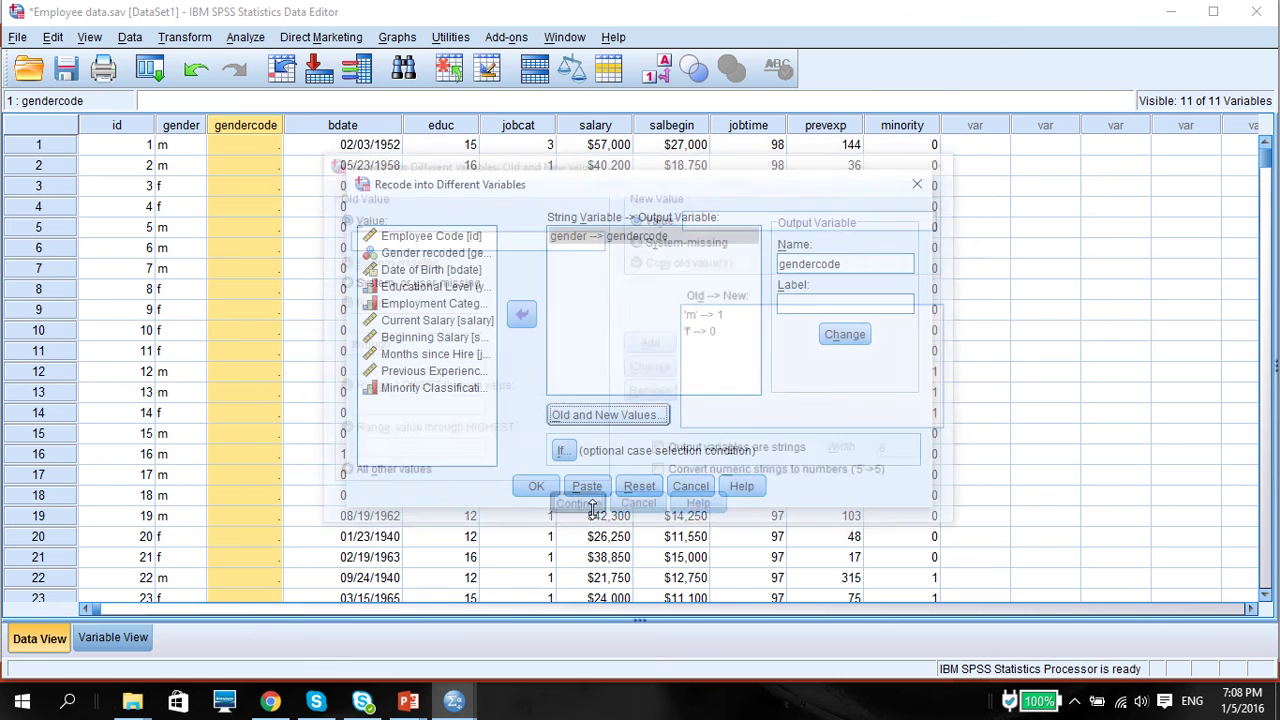
Run the recode and check gendercode's 1.00/.00 values in the Data Editor with Value Labels toggled.
left_click(536, 486)
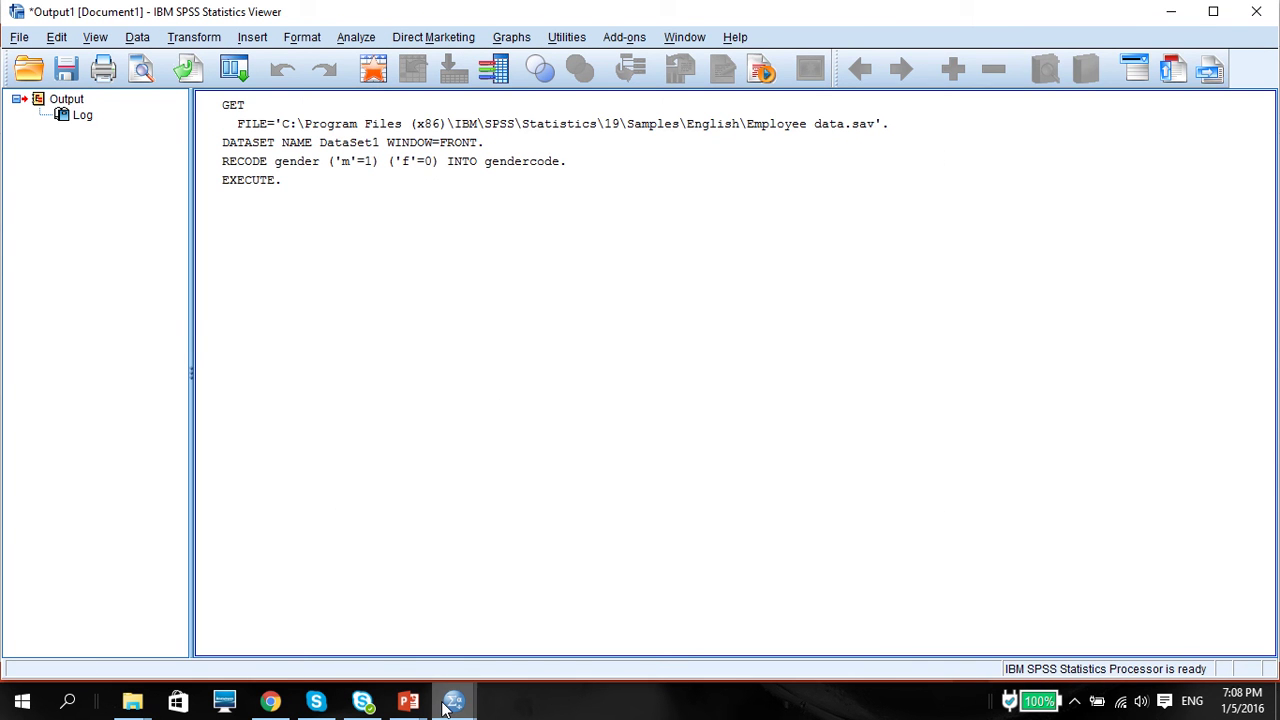
mouse_move(452, 702)
left_click(553, 648)
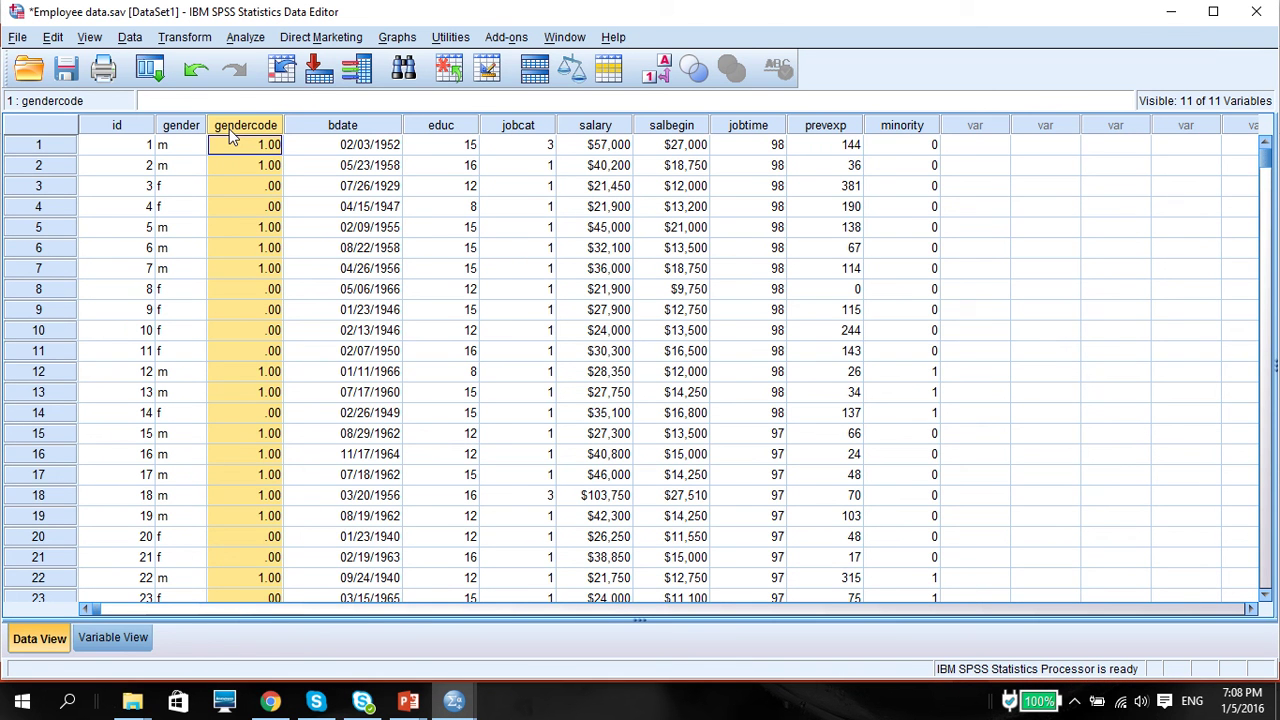
left_click(640, 77)
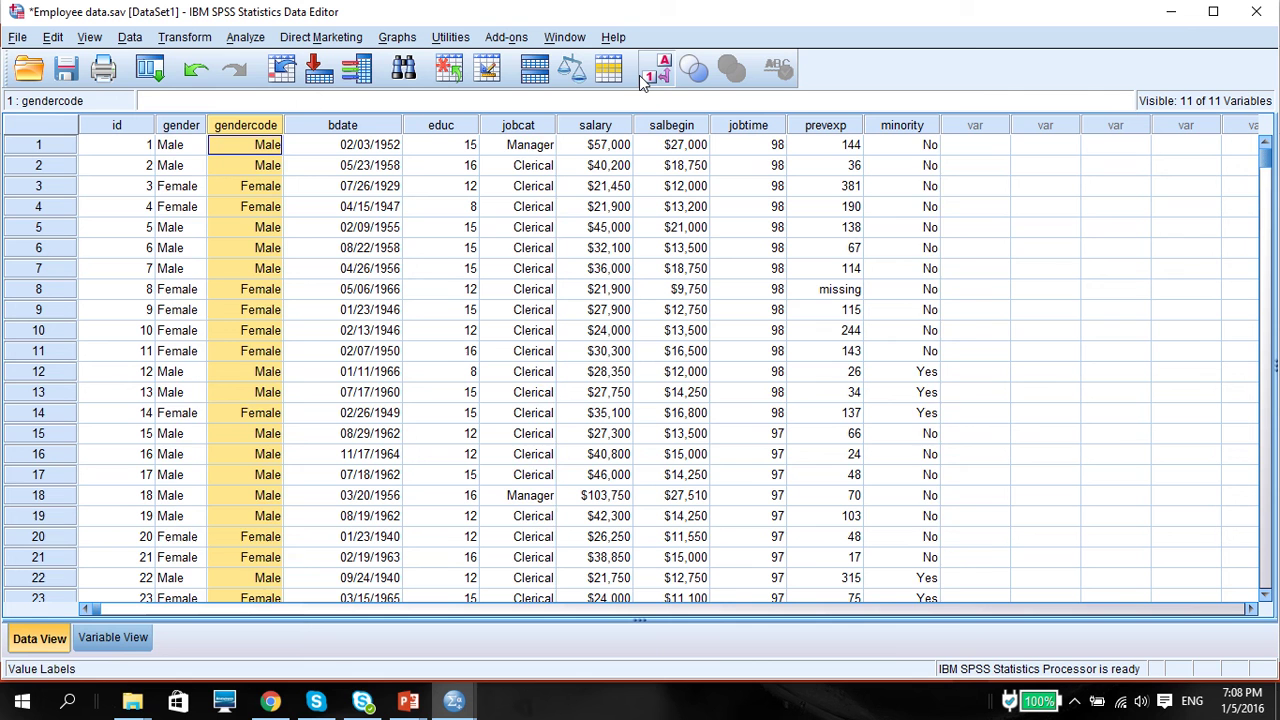
left_click(640, 77)
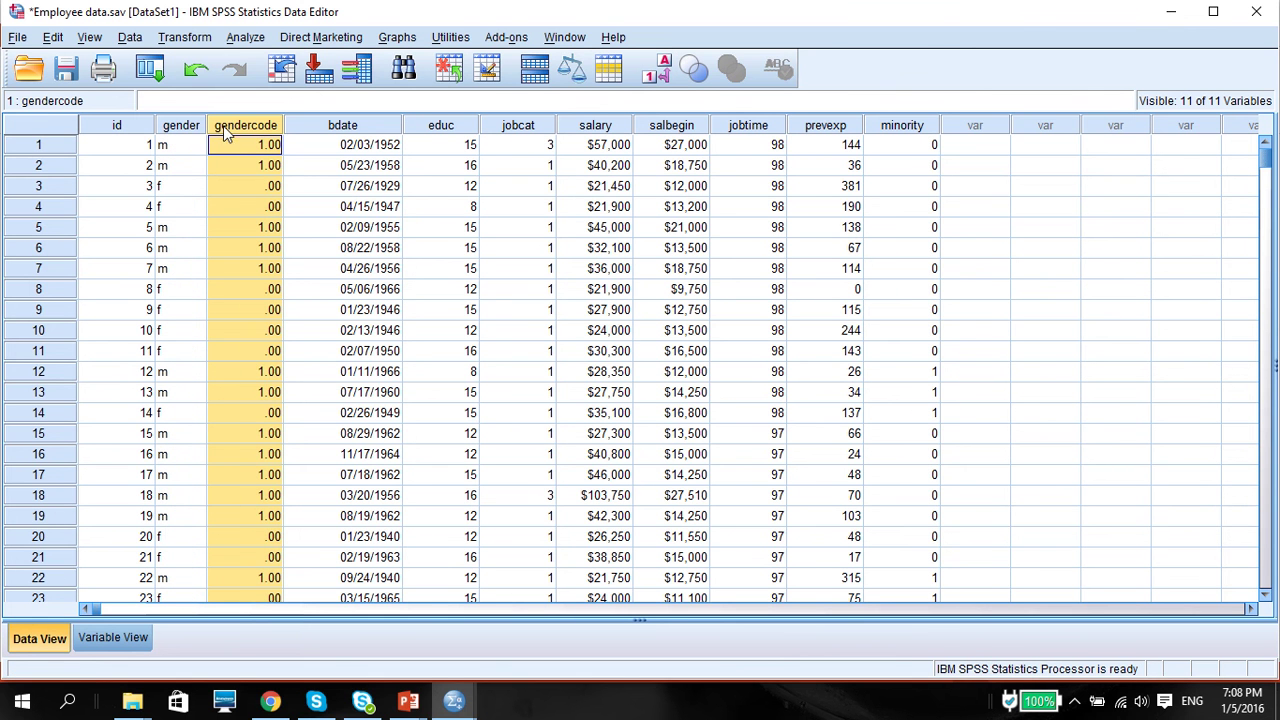